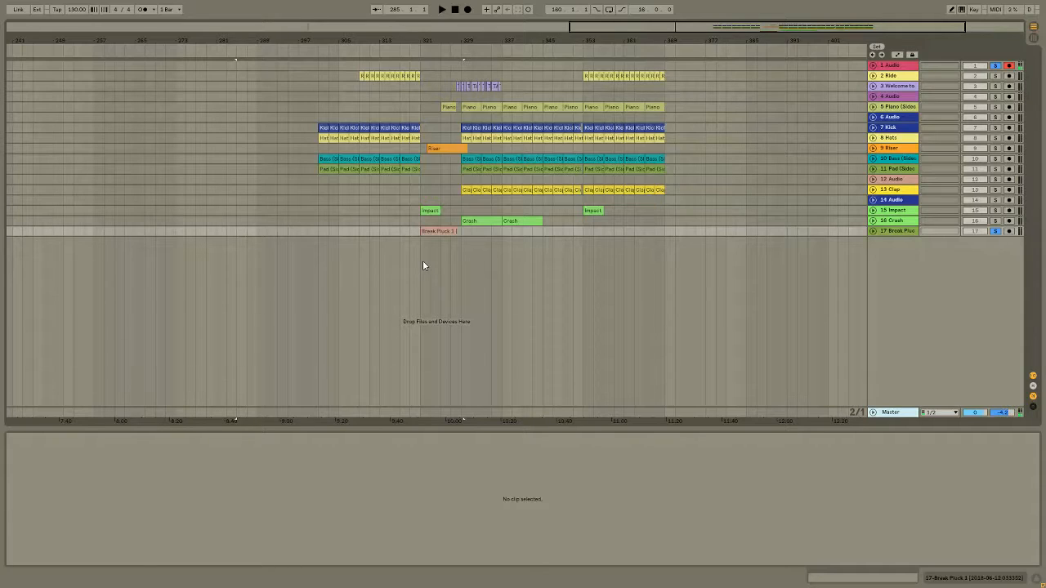
left_click(407, 221)
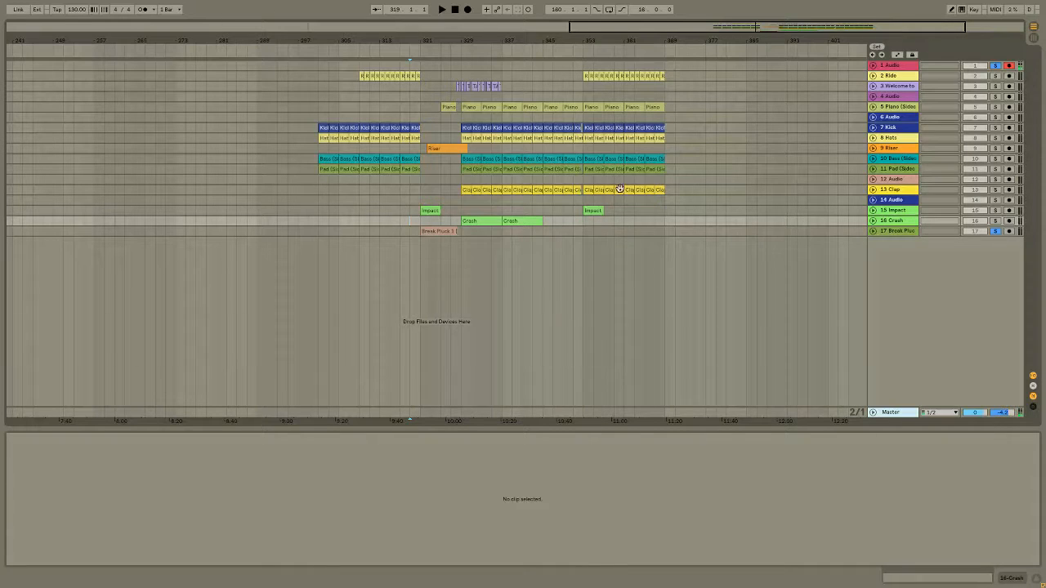
left_click(813, 150)
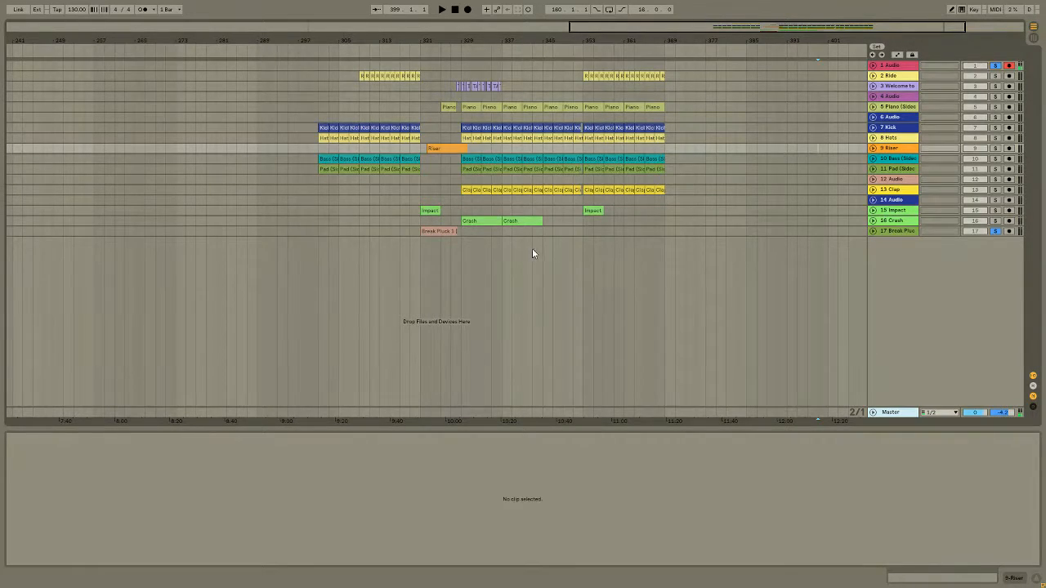
left_click_drag(382, 218, 163, 249)
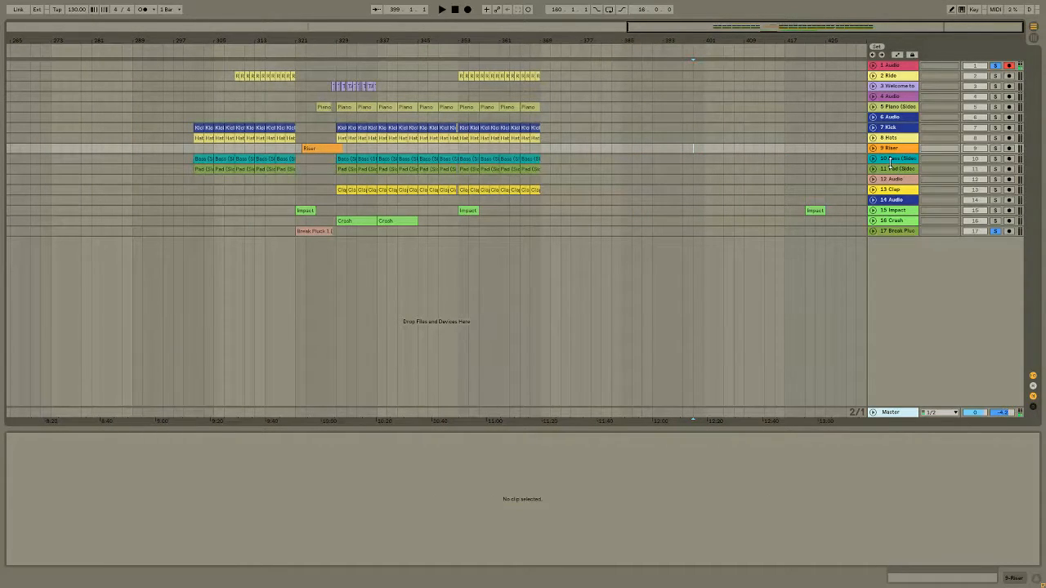
Unfold all tracks to show their clip waveforms and hide the detail view below the arrangement.
left_click(889, 159)
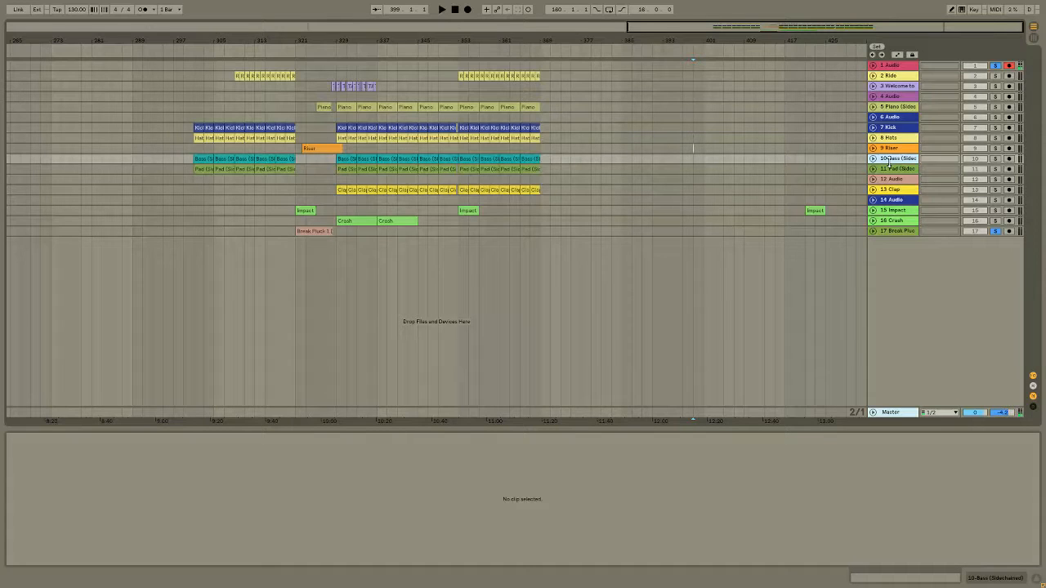
key("ctrl+a")
left_click(874, 169)
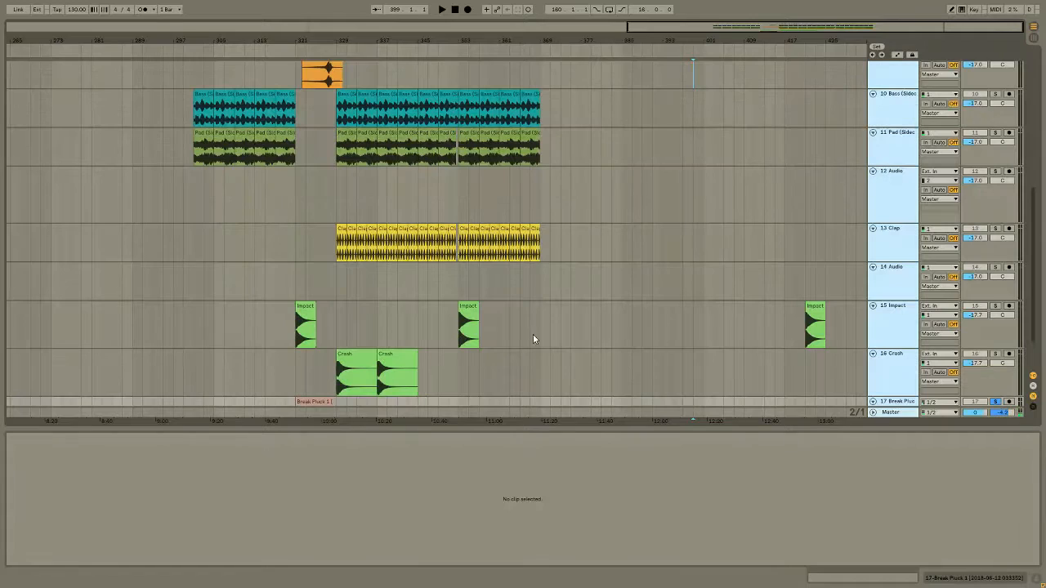
double_click(475, 429)
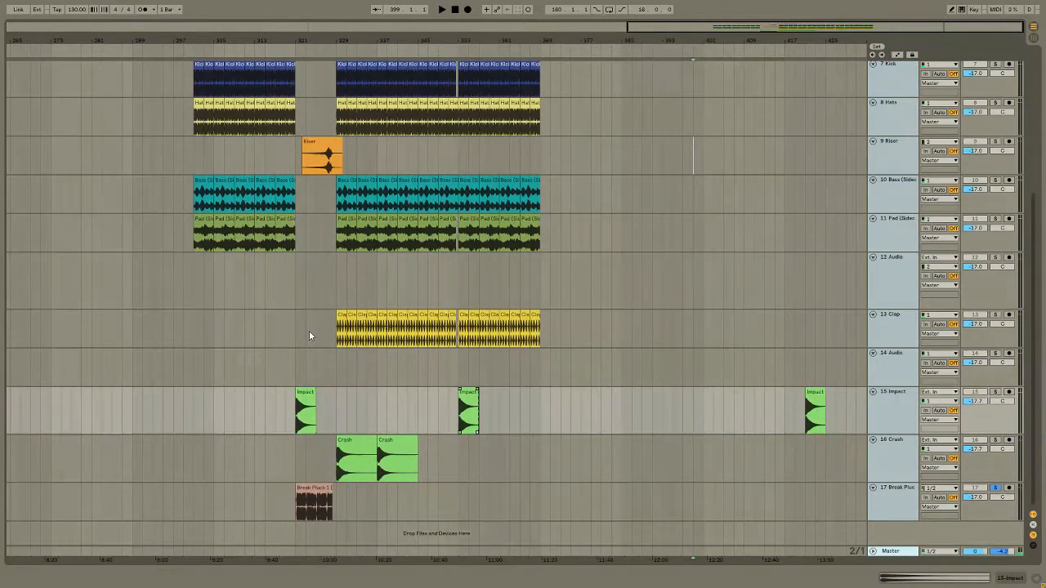
Look over the clips on the unfolded tracks across the arrangement, and fold all tracks back up.
scroll(309, 327, "up", 4)
scroll(310, 327, "down", 4)
left_click_drag(600, 564, 659, 564)
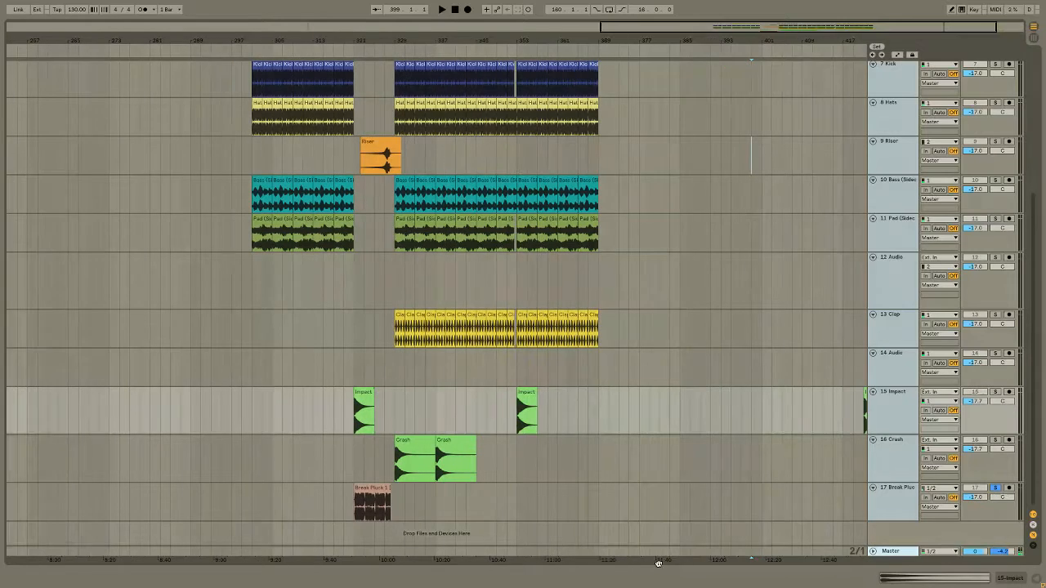
left_click_drag(516, 562, 671, 557)
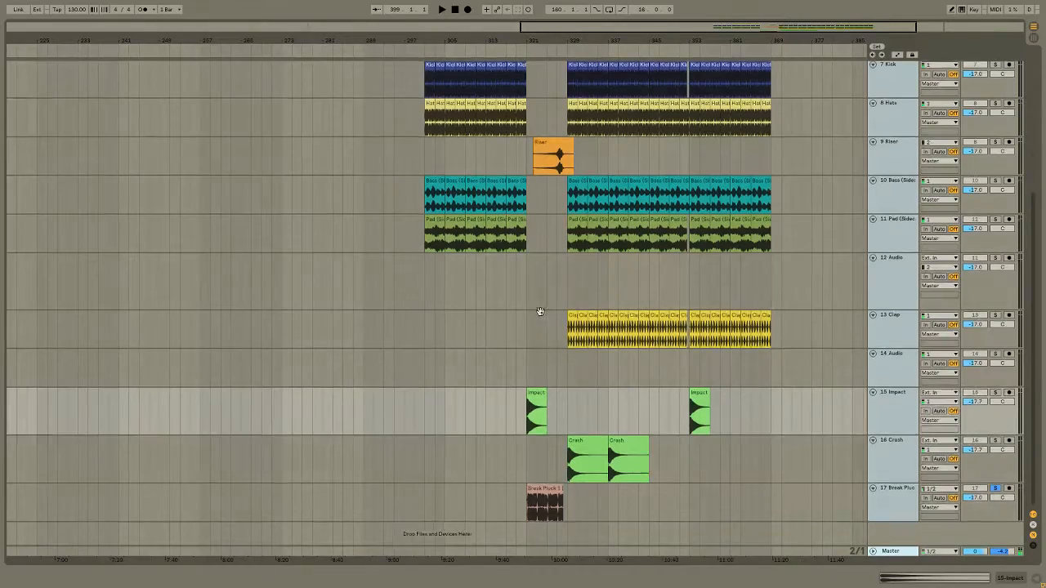
left_click_drag(537, 310, 521, 365)
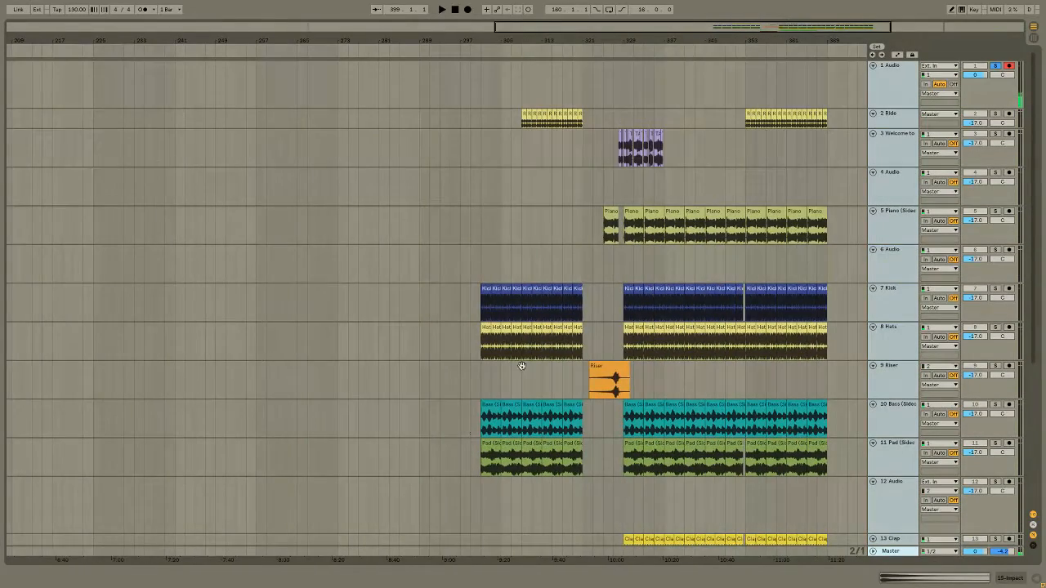
left_click_drag(611, 326, 495, 11)
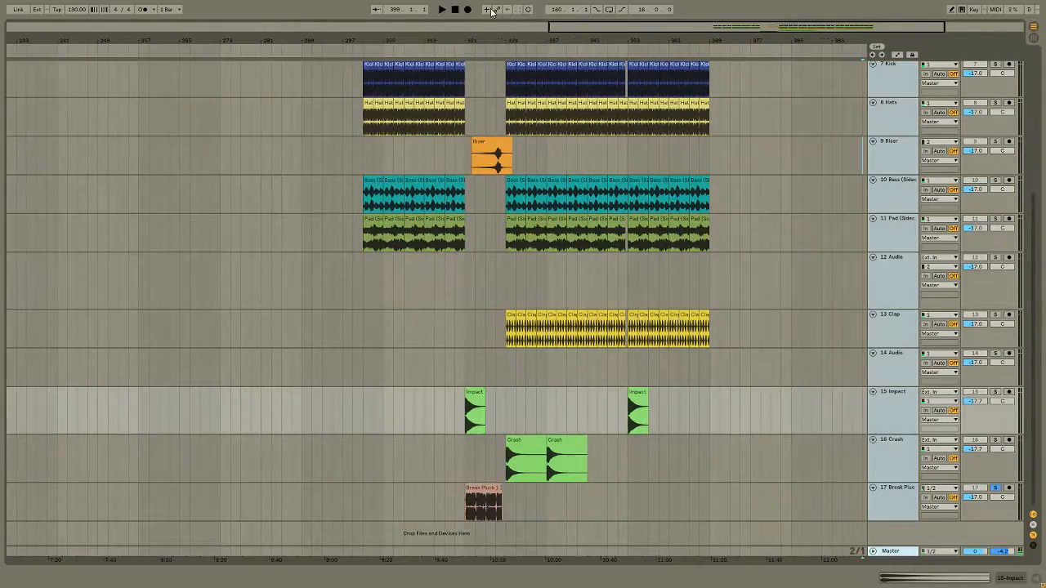
left_click_drag(626, 356, 523, 417)
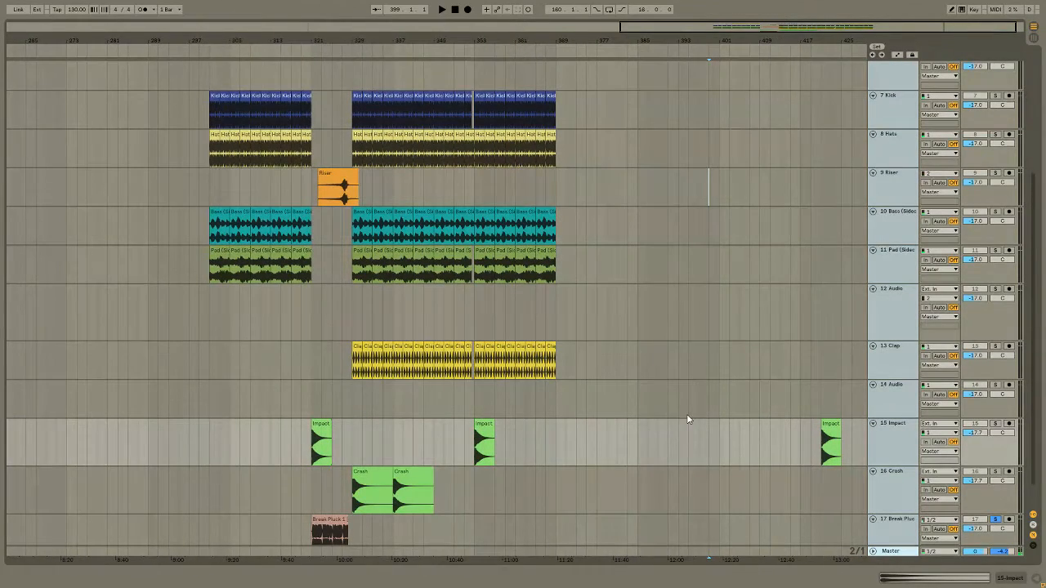
left_click(873, 346, "alt")
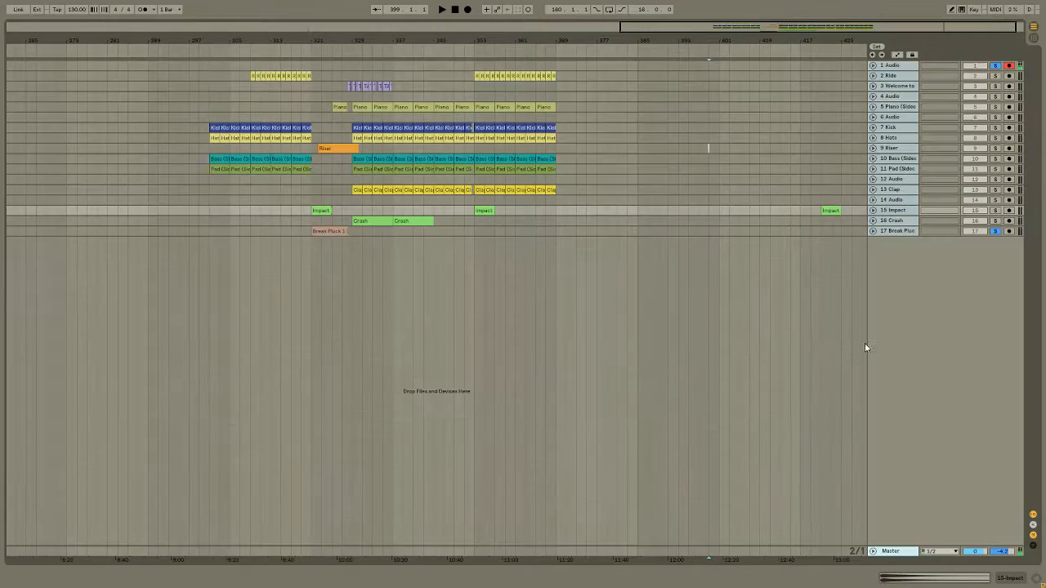
Unfold only the Break Pluck track and select its audio clip starting at bar 321.
left_click(500, 279)
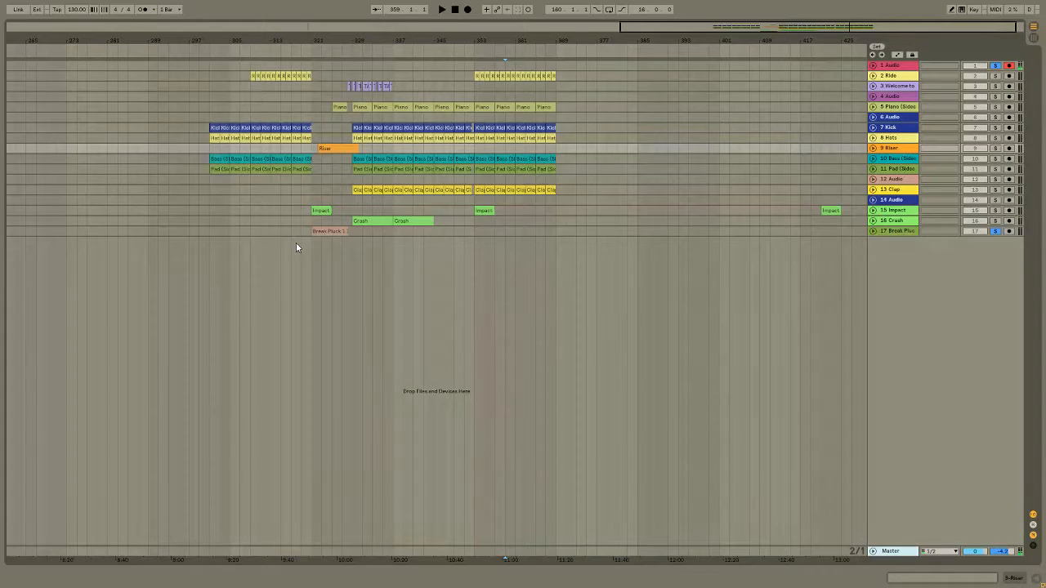
scroll(294, 242, "up", 3)
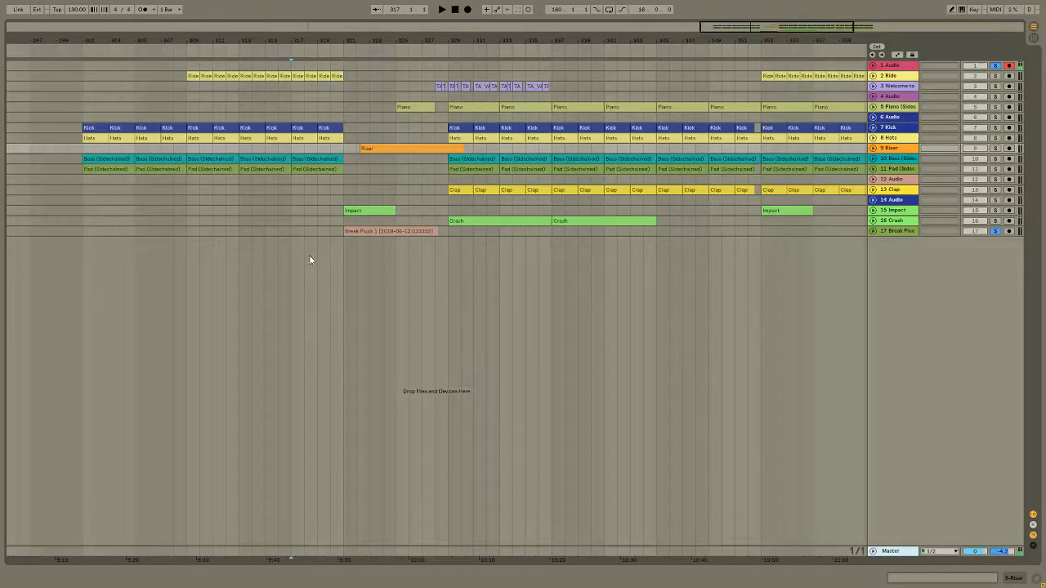
left_click(872, 231)
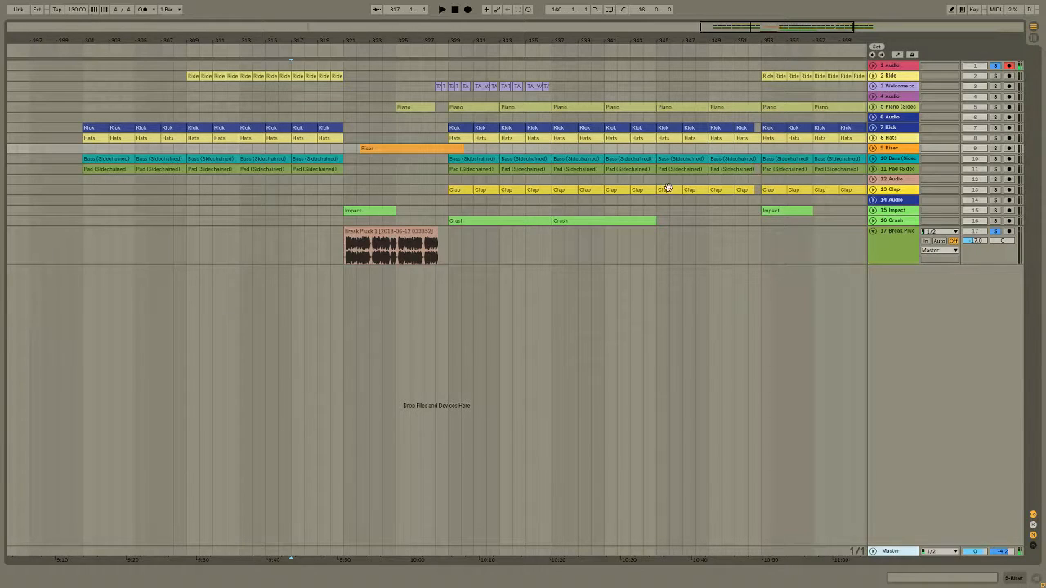
left_click(349, 250)
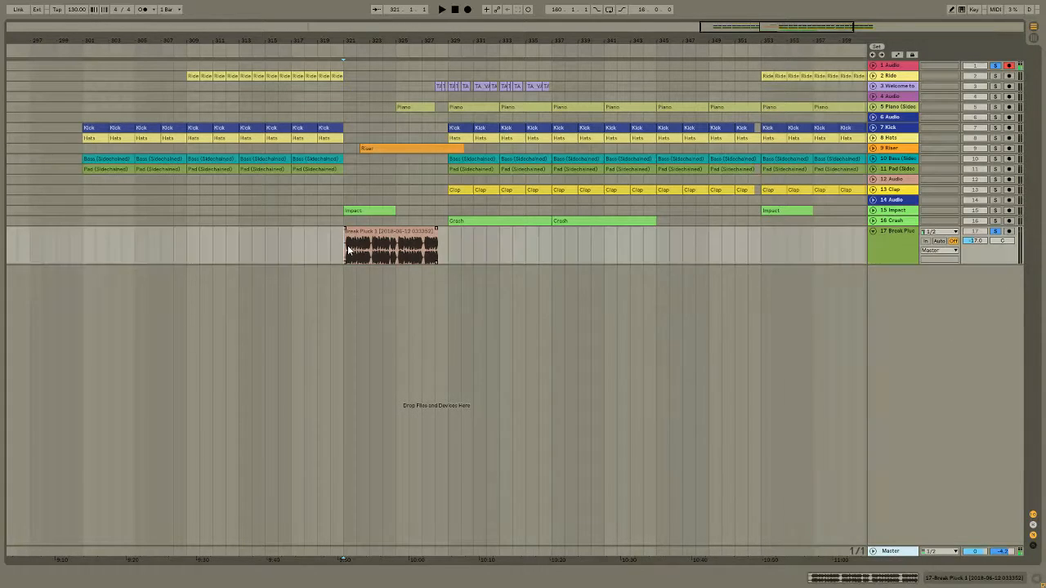
key("plus")
key("plus")
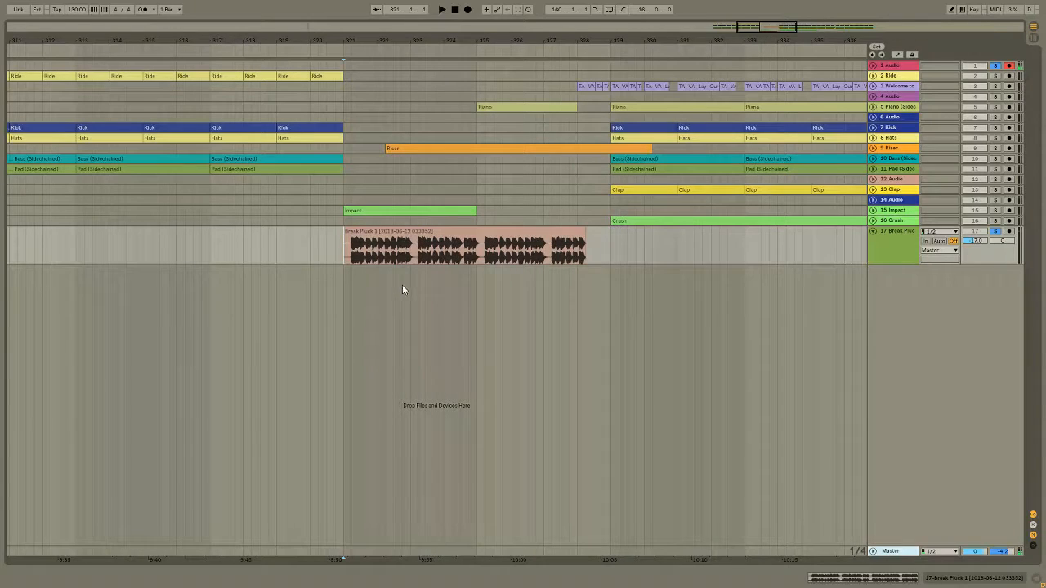
left_click(389, 230)
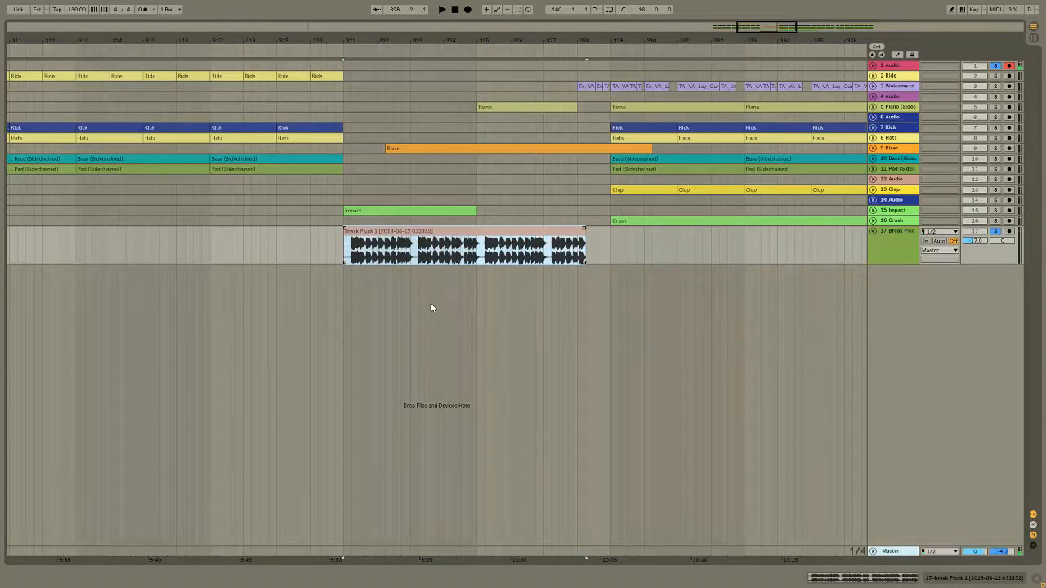
Examine the arrangement around the break and the full section that starts at bar 329.
left_click(616, 258)
key("minus")
key("minus")
key("minus")
key("minus")
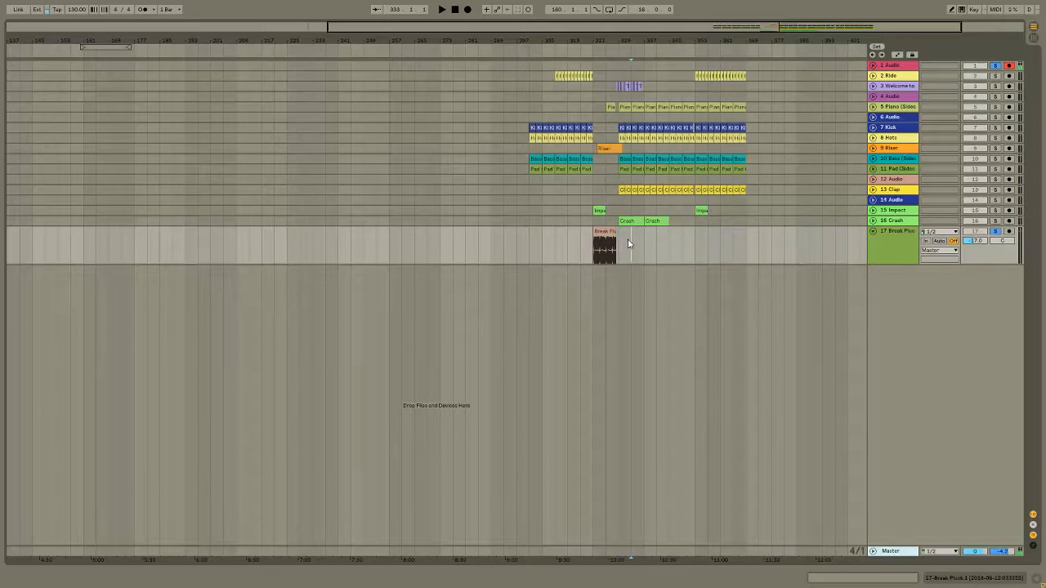
key("plus")
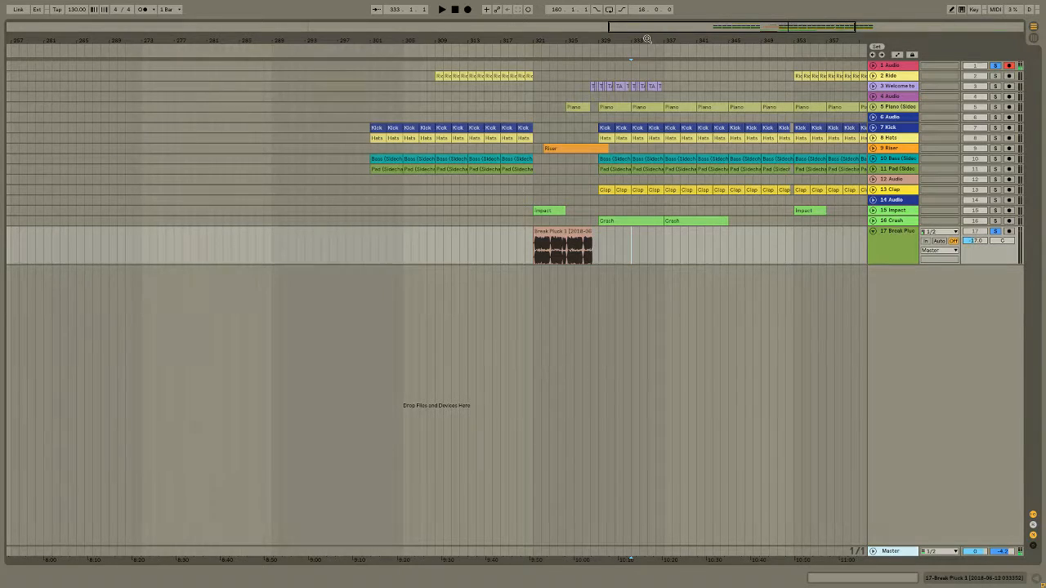
left_click_drag(647, 39, 376, 39)
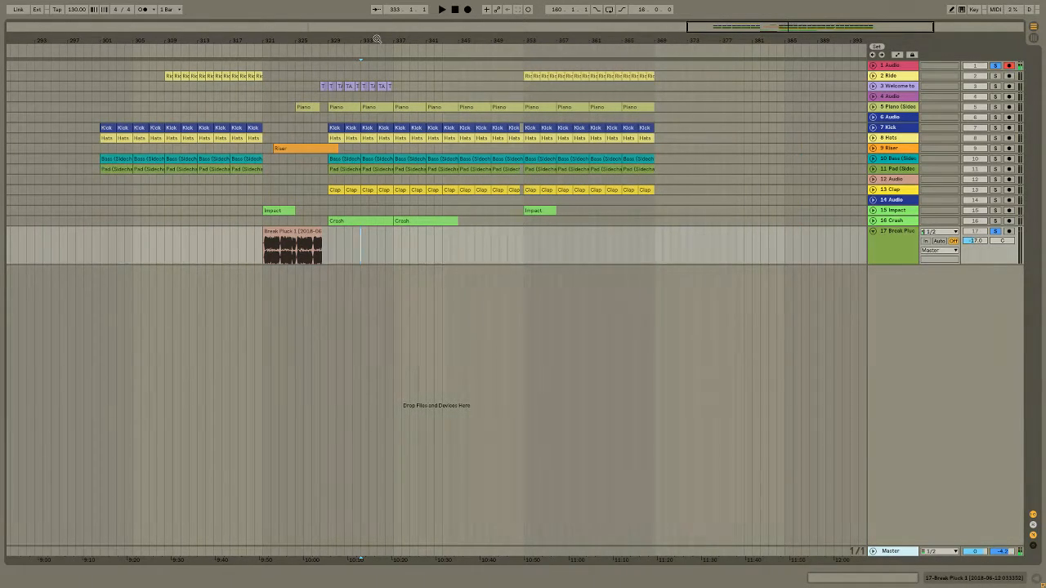
left_click(328, 256)
key("plus")
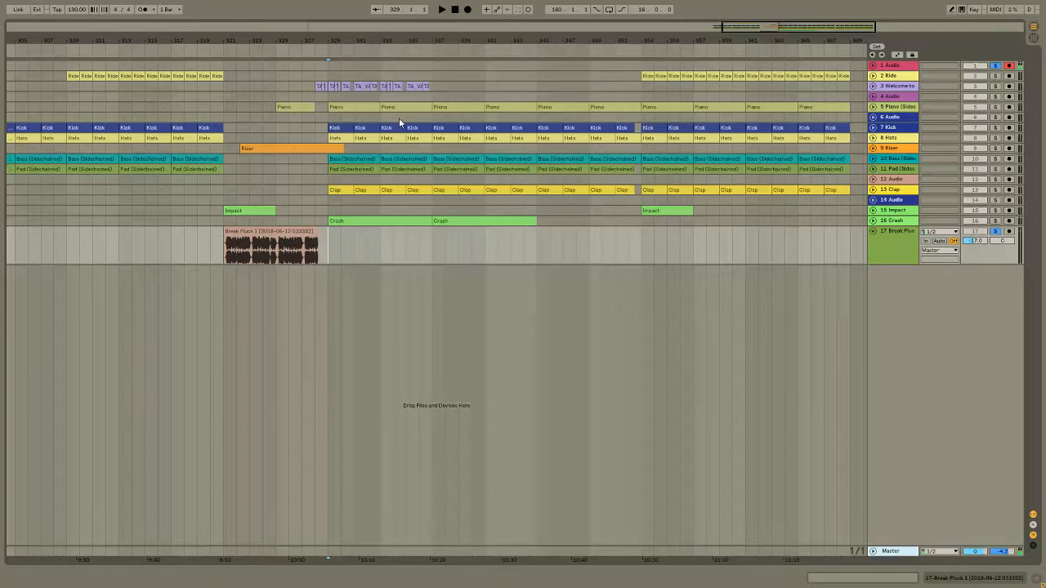
Play the arrangement briefly from bar 329 with the current solo settings.
left_click(333, 178)
key("plus")
key("plus")
key("minus")
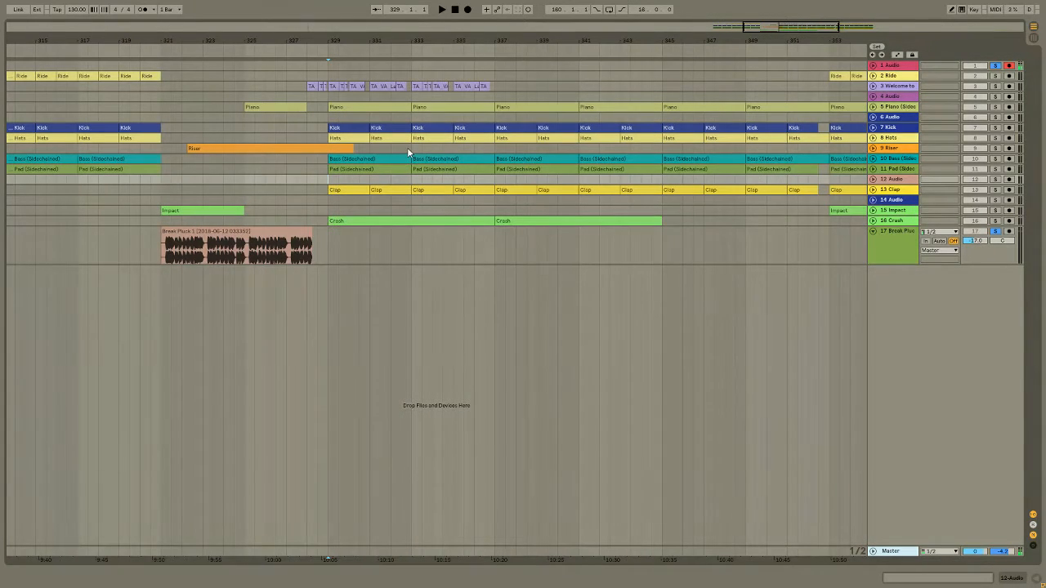
key("space")
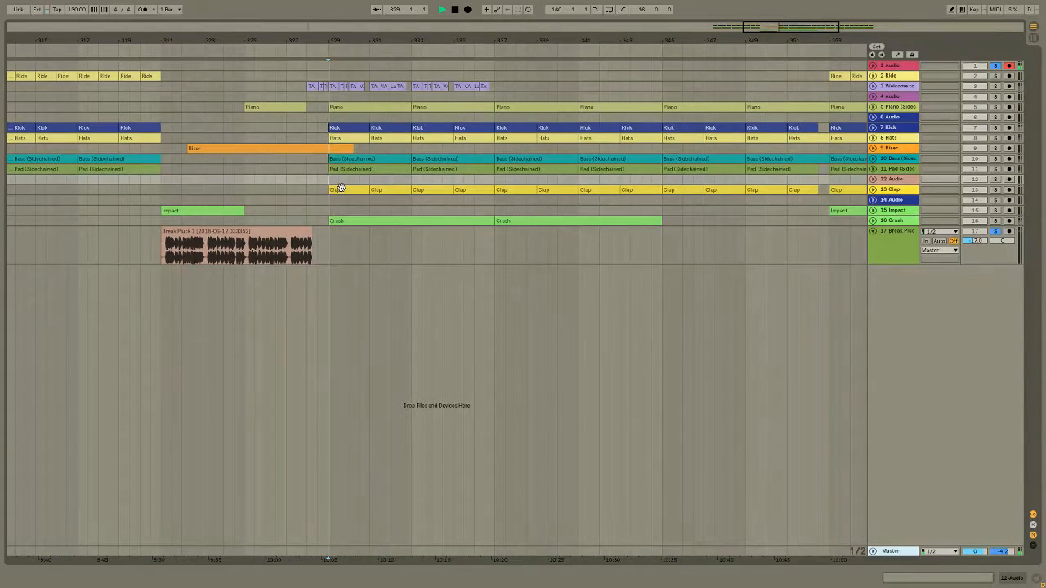
key("space")
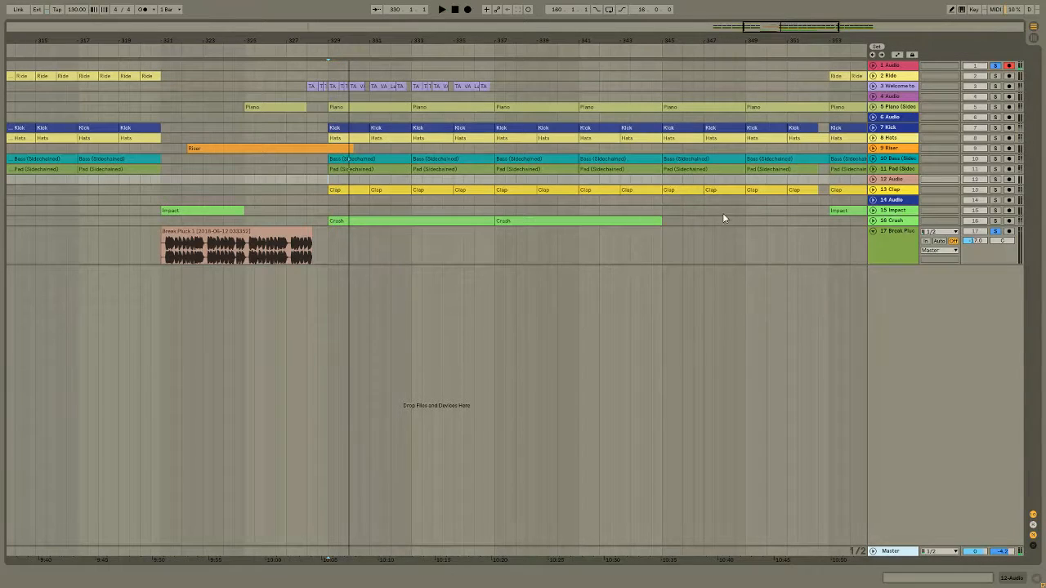
Turn off the track solos and listen briefly to the full mix from bar 329.
left_click(996, 232)
key("space")
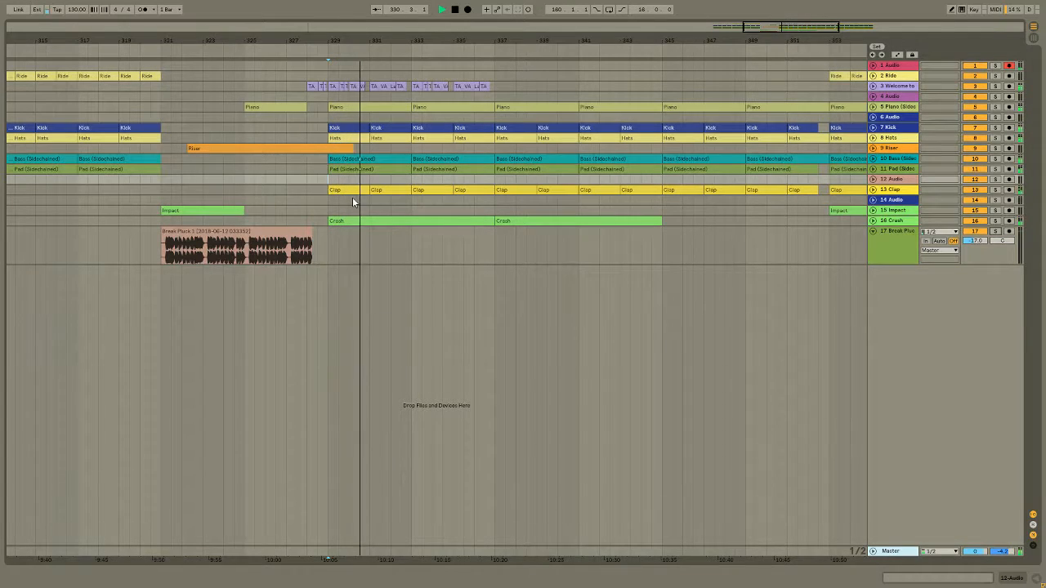
key("space")
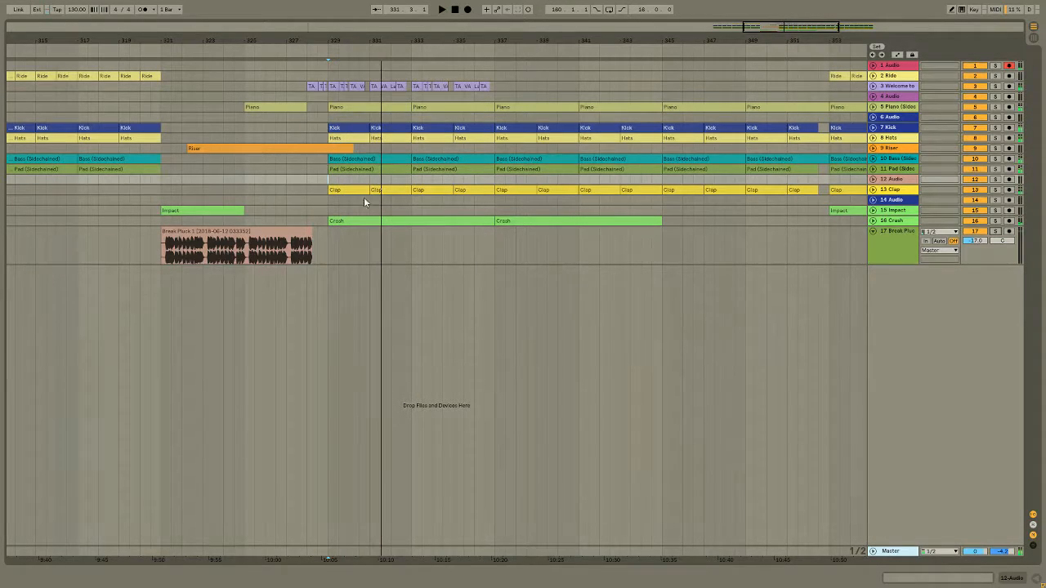
Solo the Break Pluck and 1 Audio tracks again and play the pluck clip from bar 321.
left_click(996, 231)
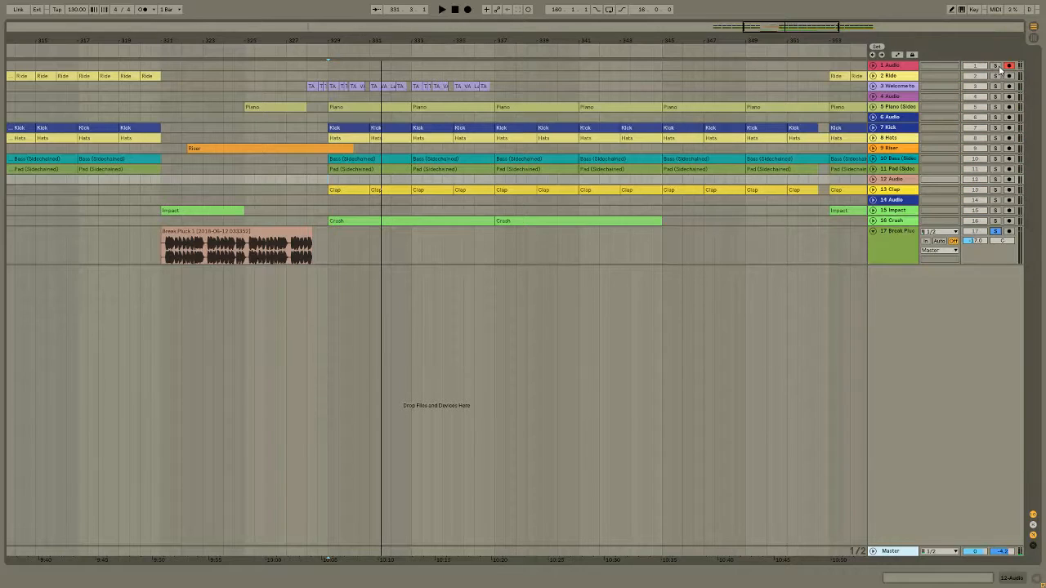
left_click(995, 66, "ctrl")
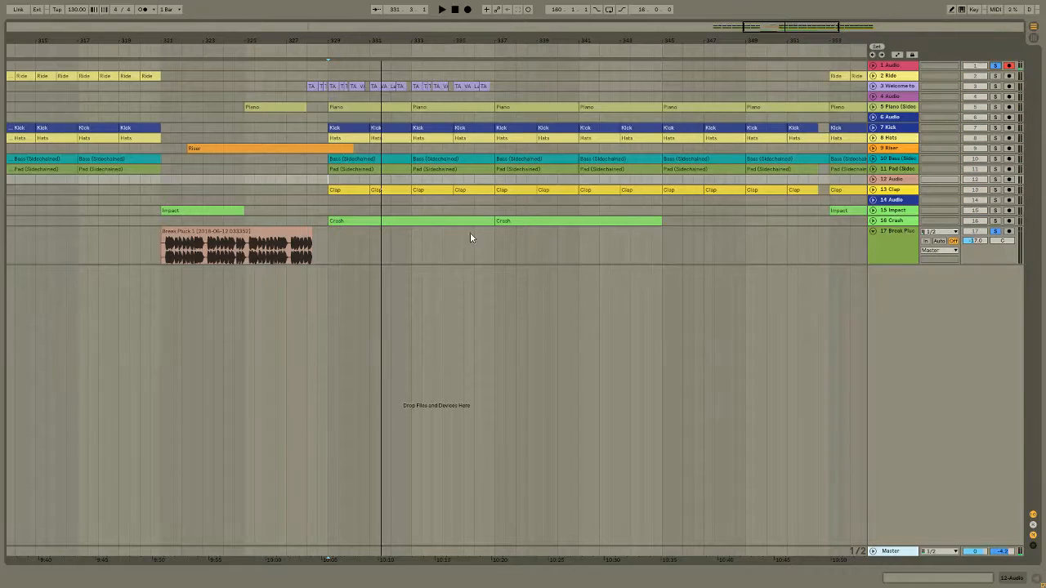
left_click(163, 245)
scroll(161, 249, "up", 2)
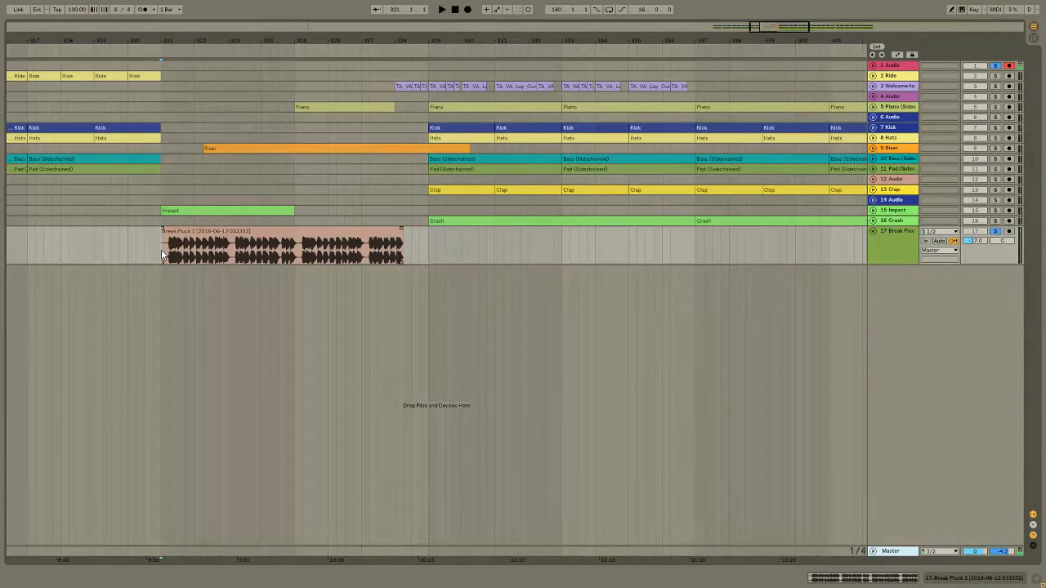
key("space")
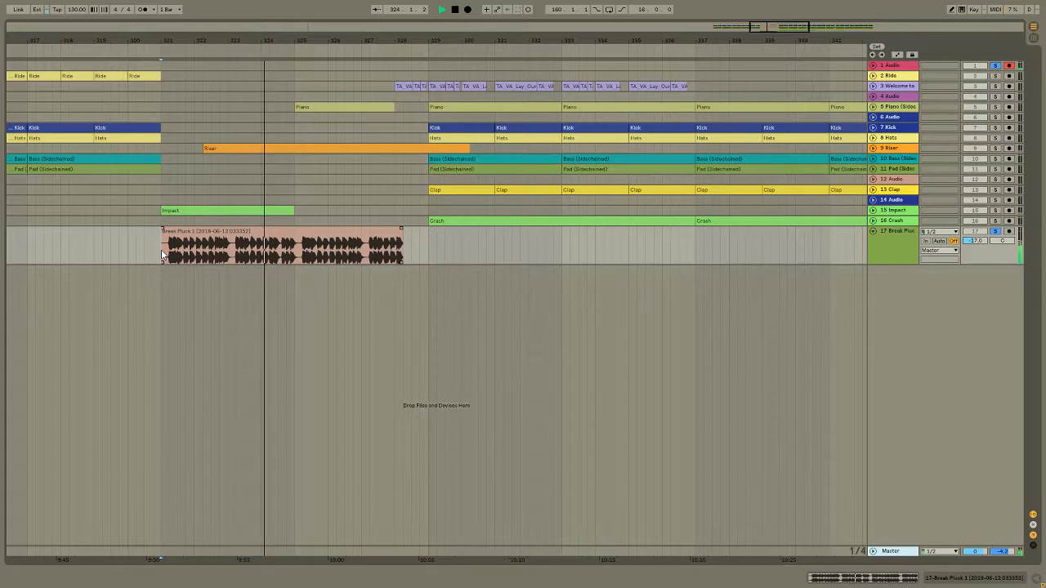
key("space")
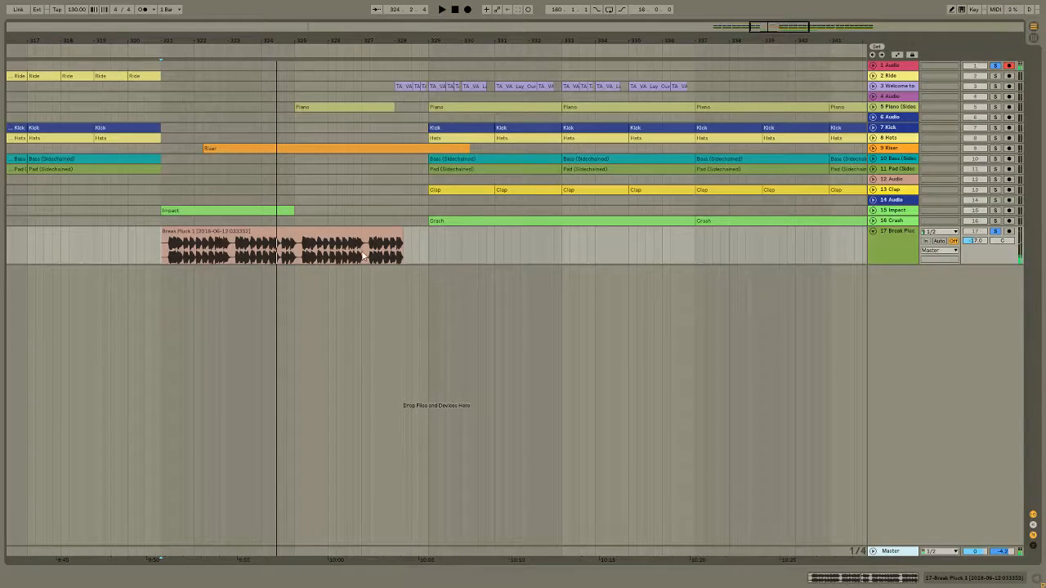
Open the Break Pluck clip in an enlarged detail view and show its Envelopes box.
double_click(271, 239)
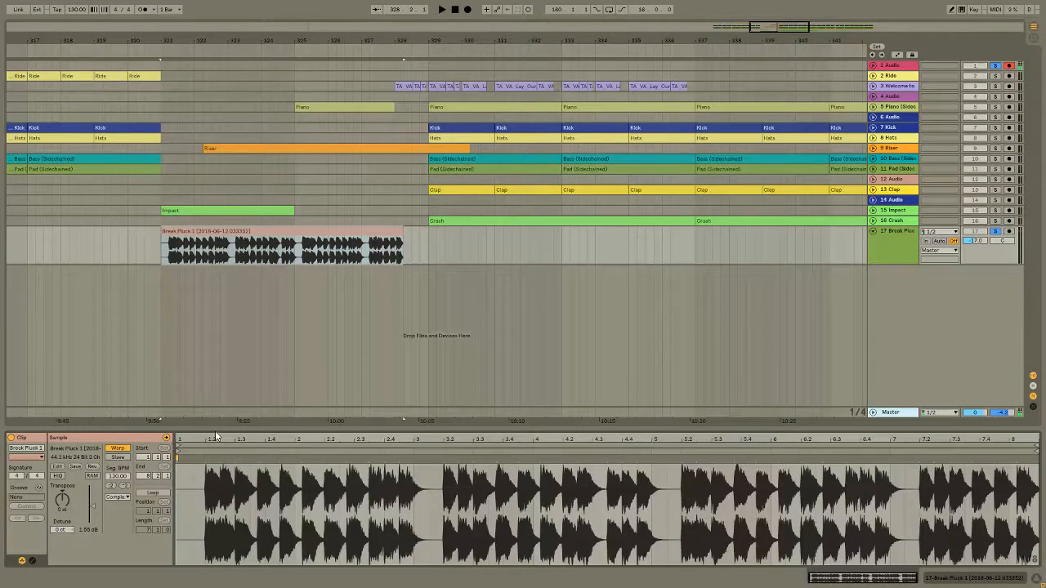
left_click_drag(215, 431, 218, 343)
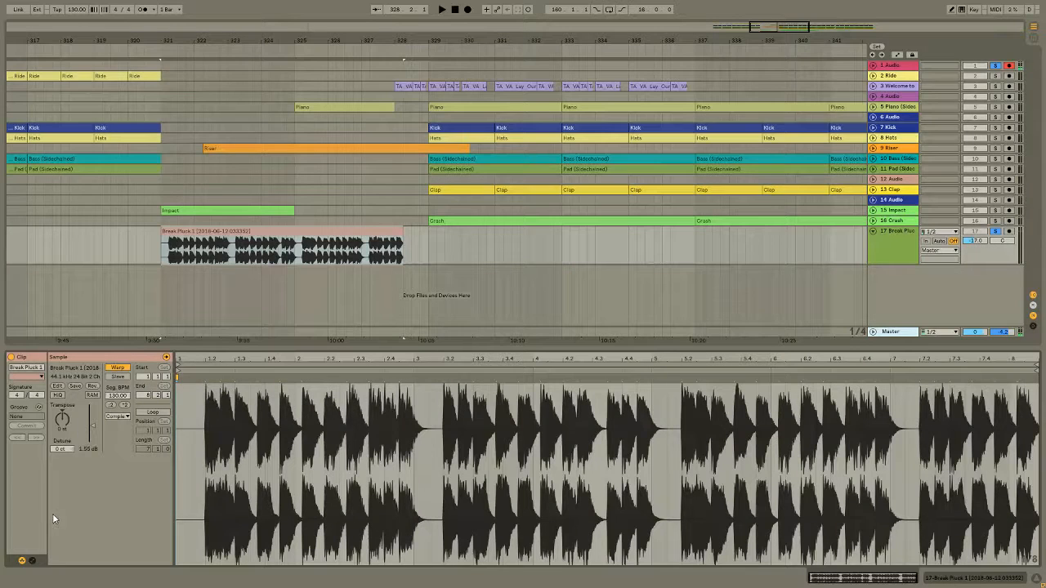
left_click(33, 561)
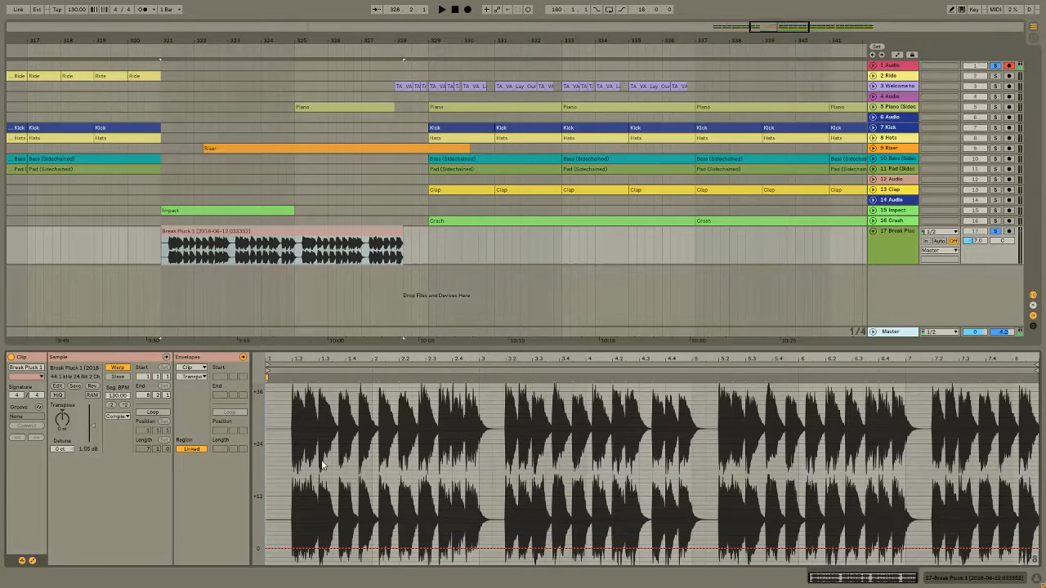
Switch the Break Pluck clip's envelope to Volume Modulation and add a breakpoint at about 3.4.
left_click(187, 379)
left_click(190, 384)
left_click(189, 379)
left_click(187, 425)
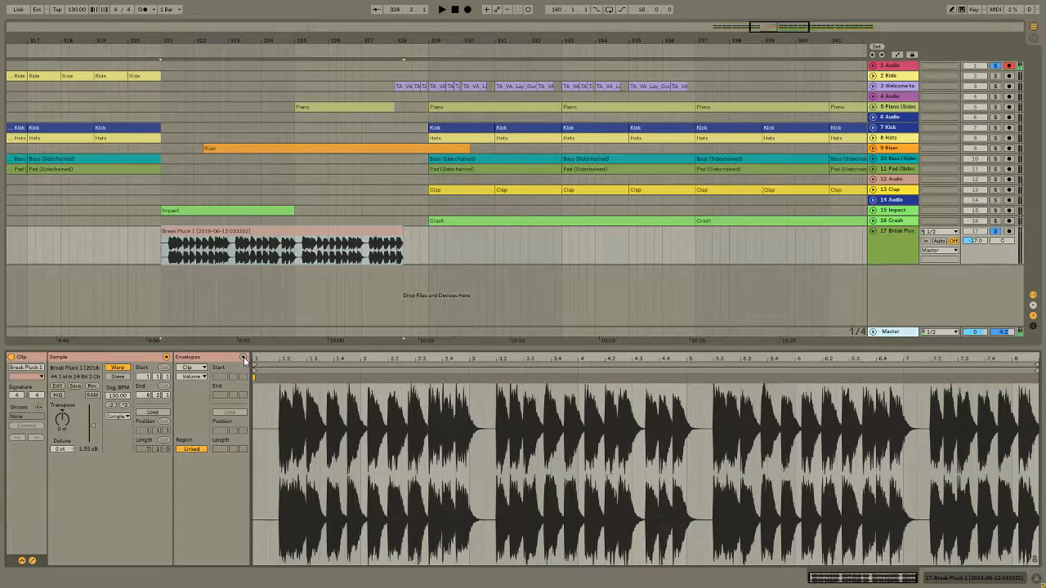
left_click(557, 384)
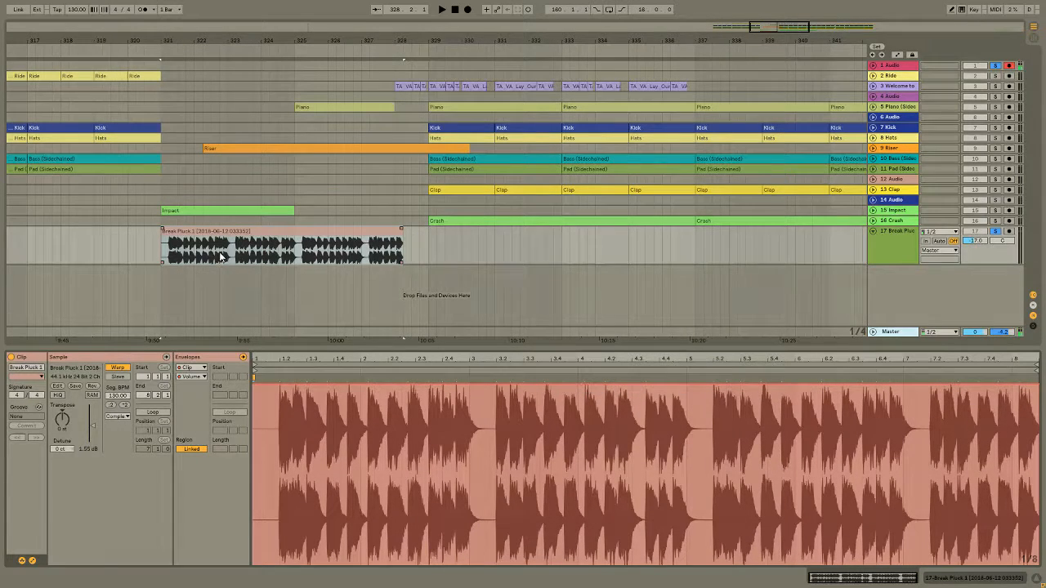
Show the arrangement's automation and shape the clip's volume envelope to fall from 100% at about 2.3 to roughly half at about 4.2.
left_click(898, 55)
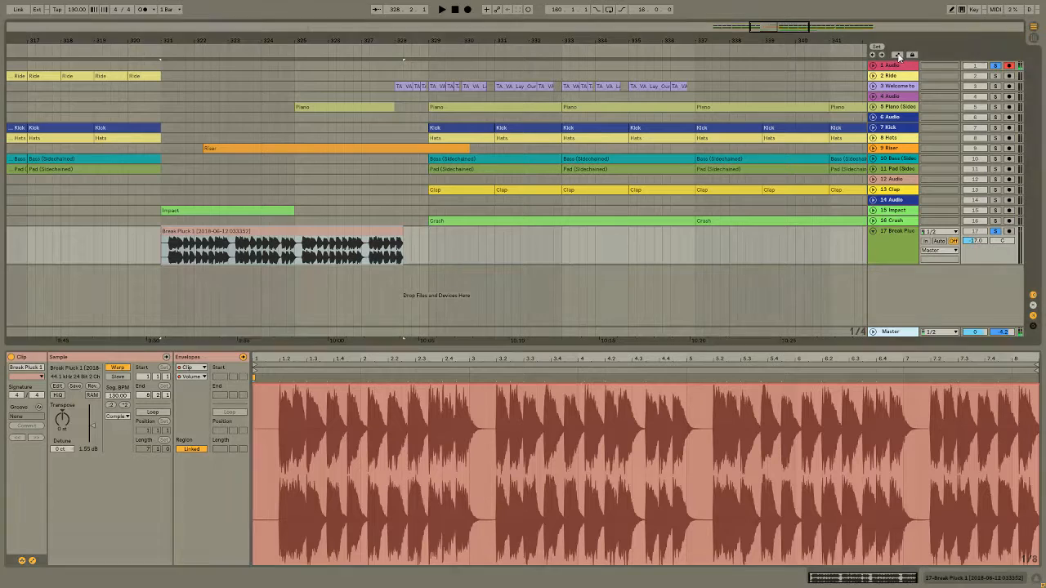
left_click(299, 267)
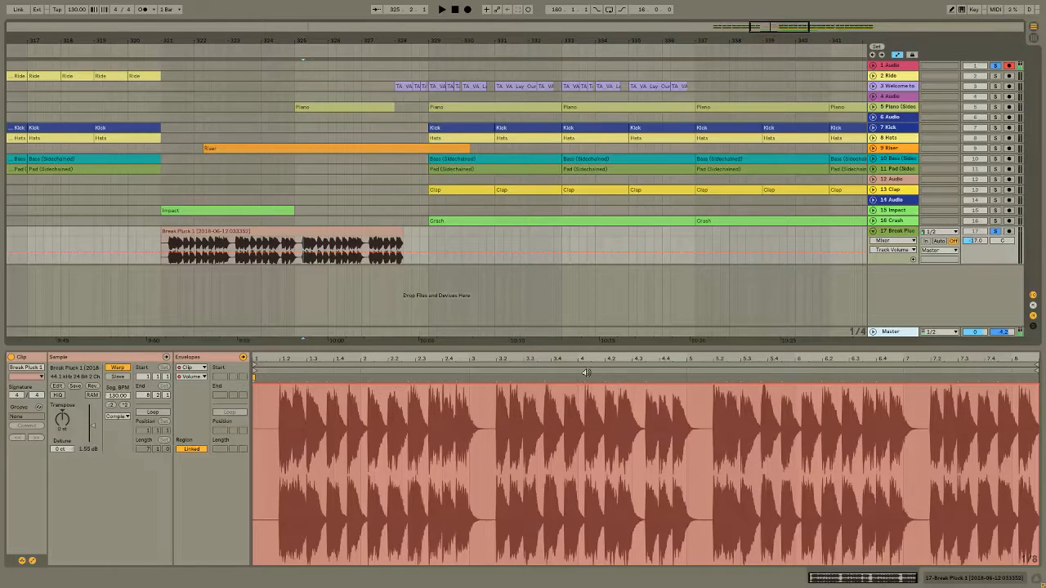
left_click_drag(583, 384, 428, 384)
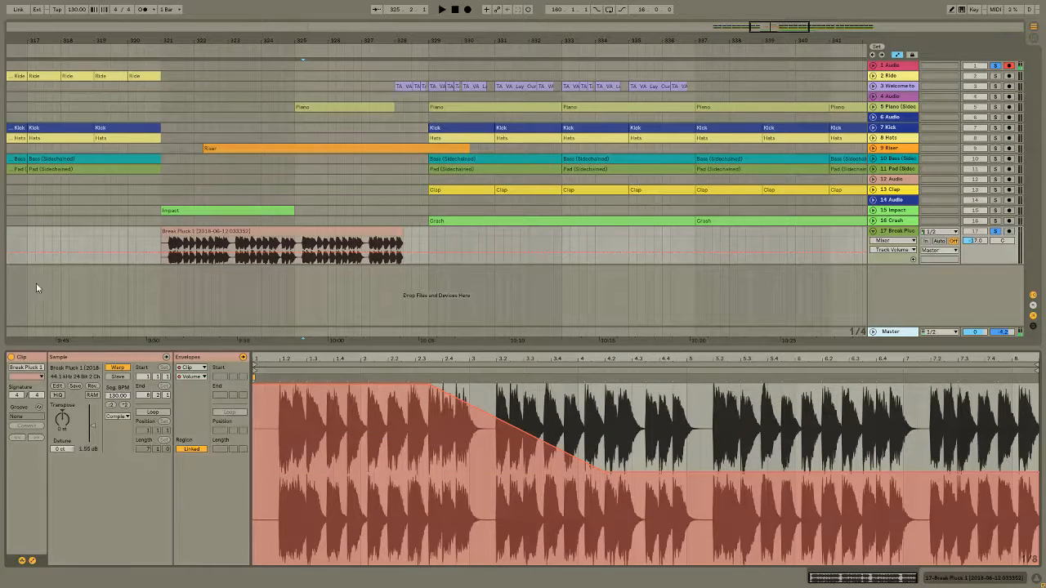
Undo the stray track volume change and copy the Break Pluck section from bars 321 to 325 to bar 329.
left_click(156, 251)
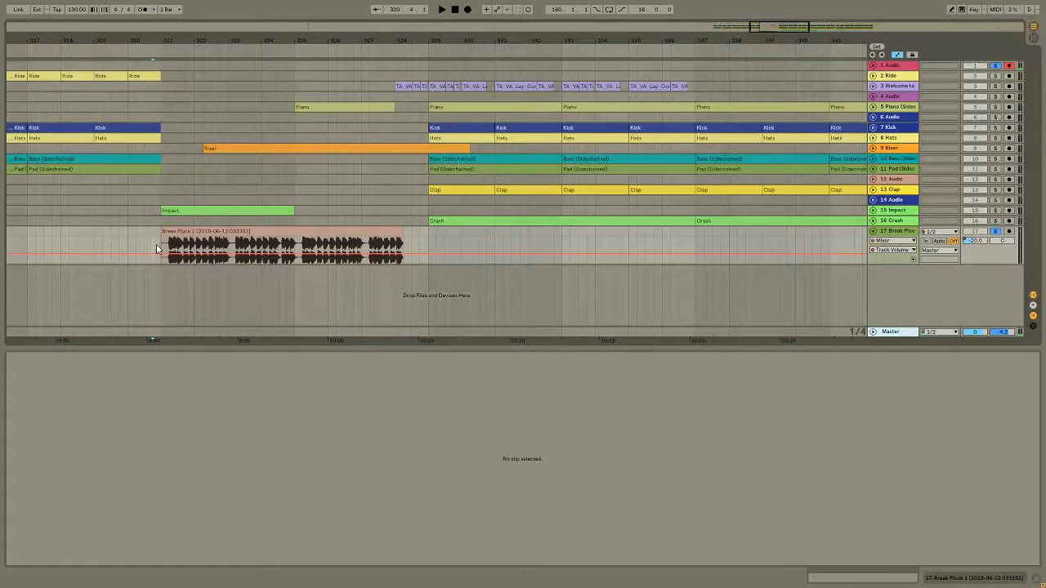
key("ctrl+z")
left_click_drag(163, 246, 295, 257)
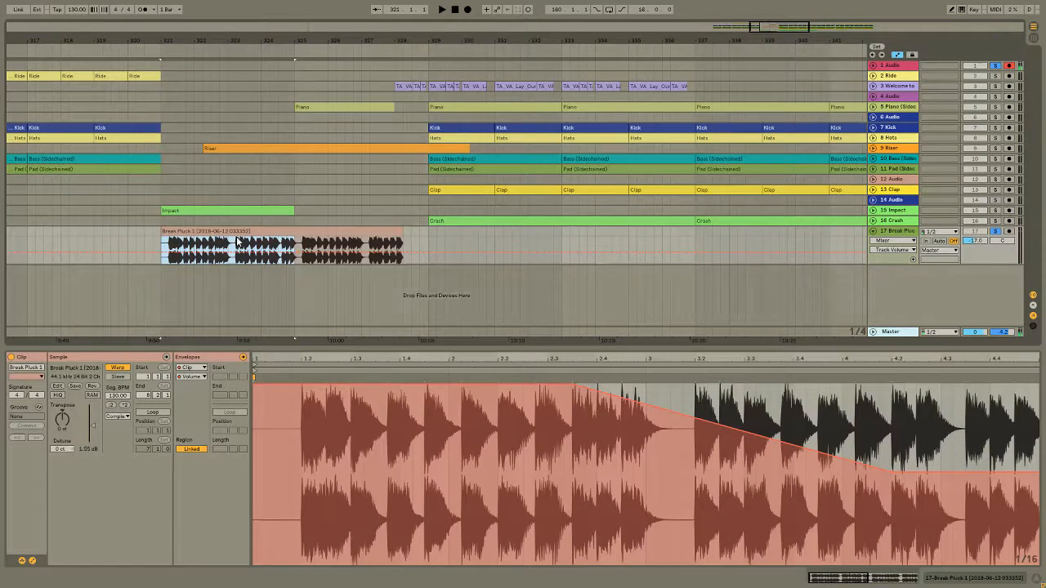
left_click_drag(295, 250, 564, 245)
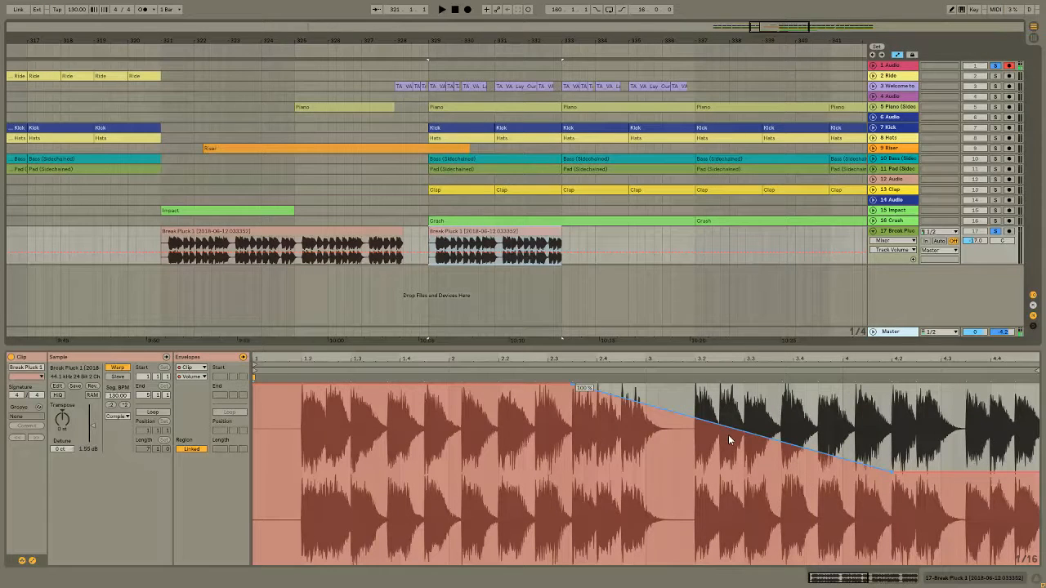
Compare the volume envelopes of the original and copied Break Pluck clips, and delete the copy at bar 329.
left_click(232, 234)
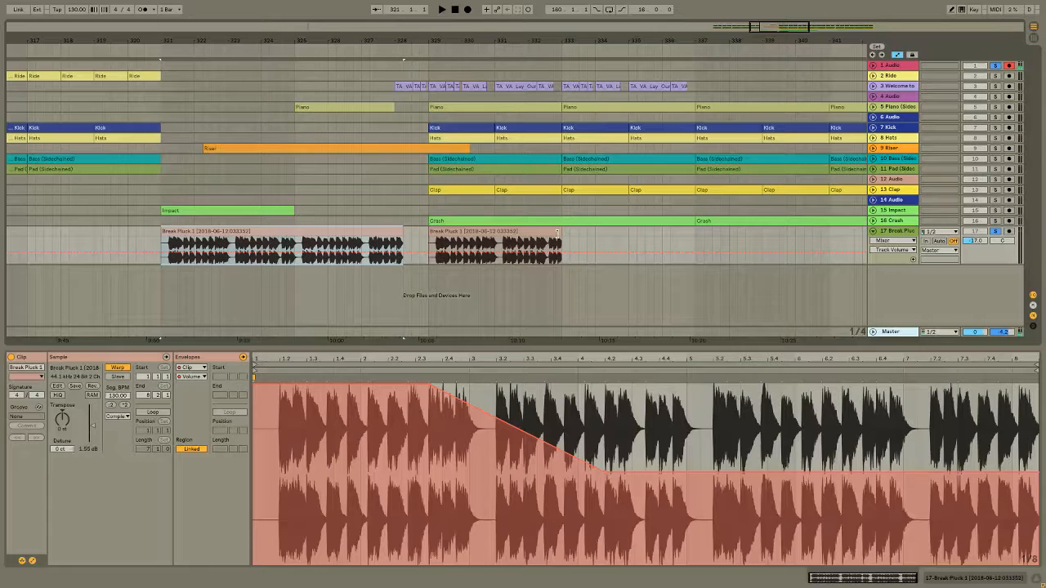
left_click(490, 246)
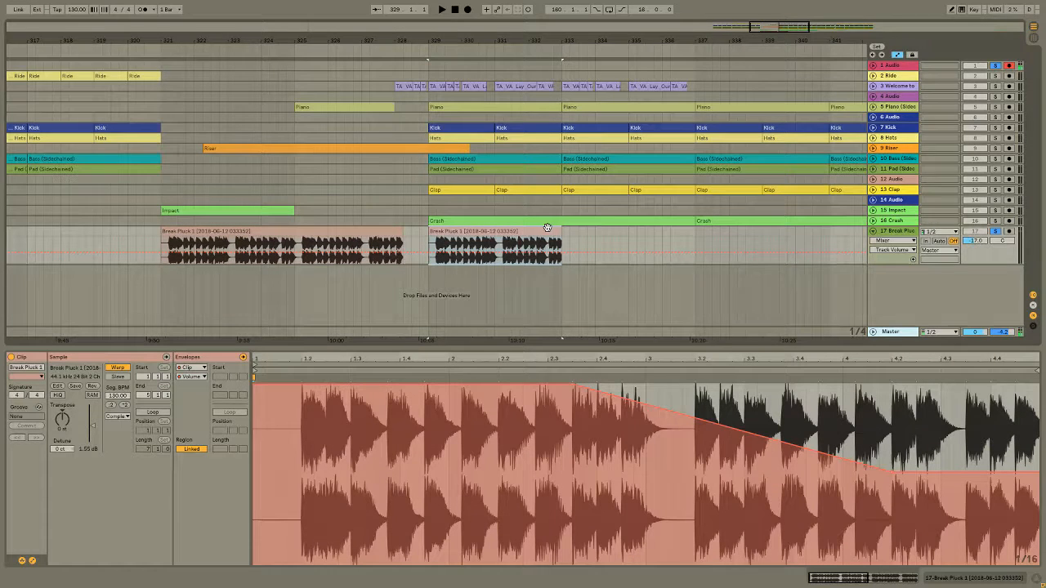
key("Delete")
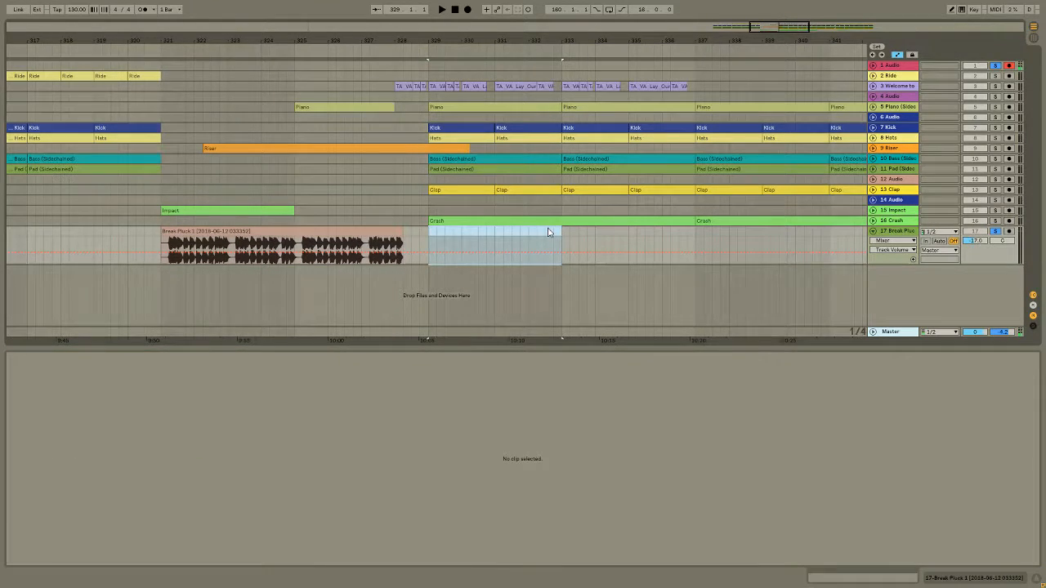
left_click(179, 231)
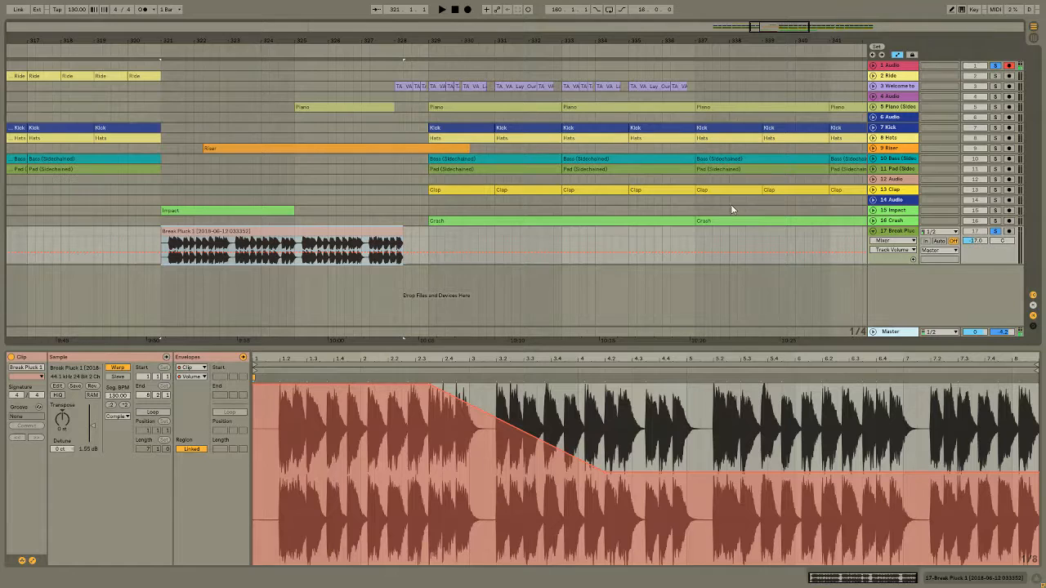
Draw a track volume automation rise over the Break Pluck clip from bar 321 and move the clip to start at 325.4.1.
left_click(161, 252)
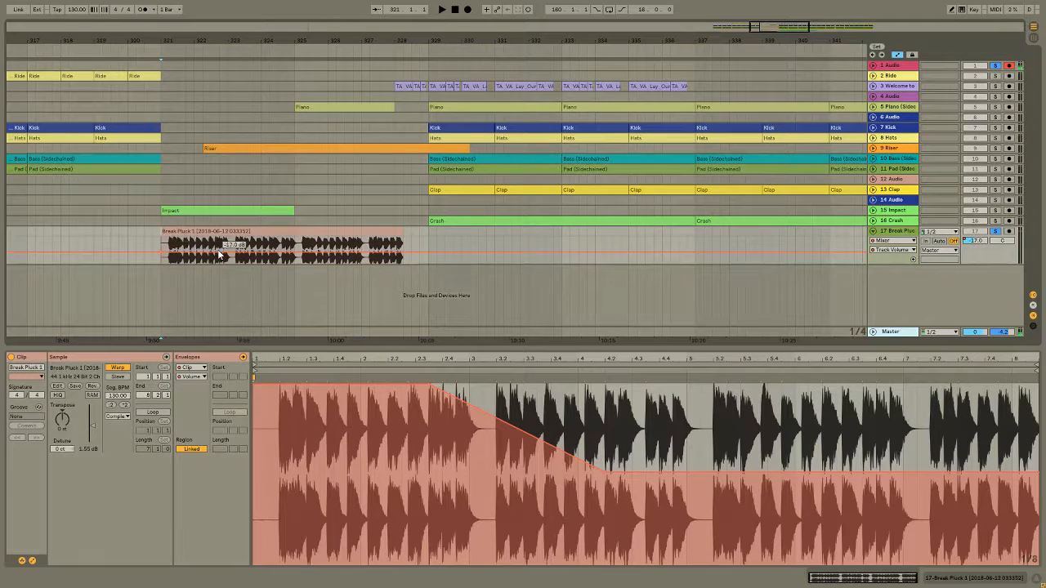
left_click_drag(224, 252, 271, 237)
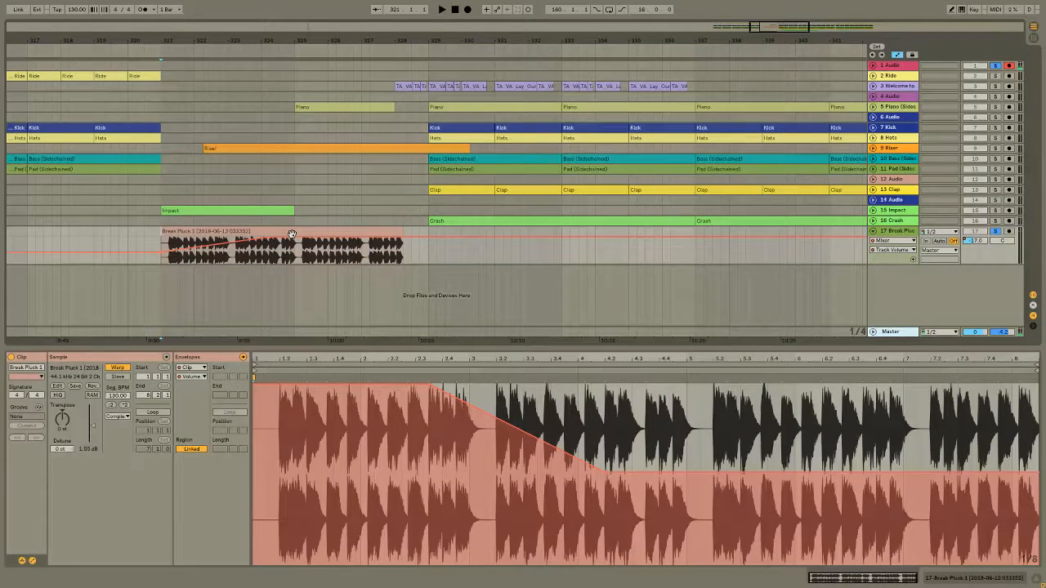
left_click_drag(371, 233, 450, 255)
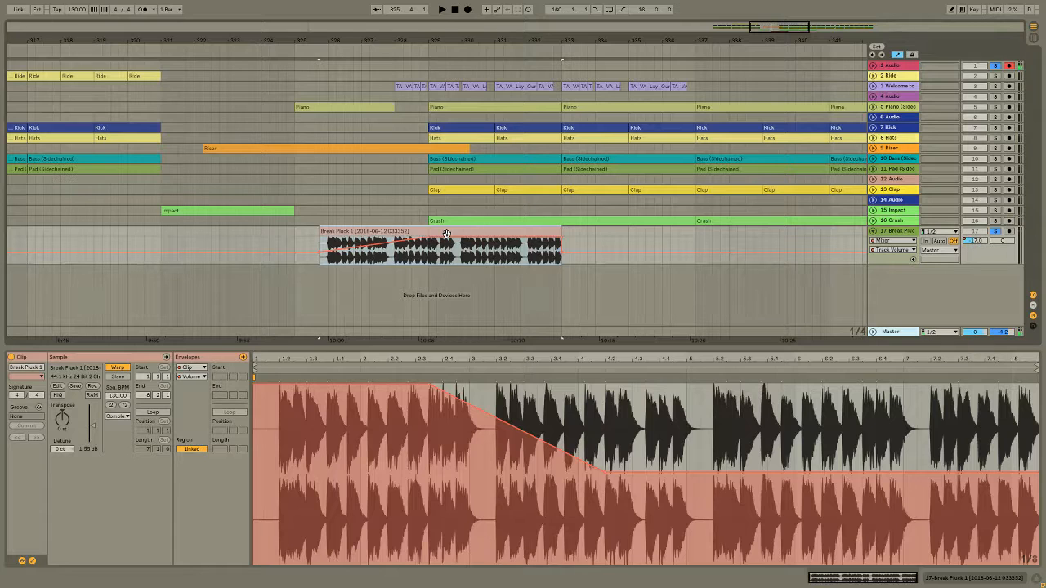
Undo the clip move and the track volume automation rise.
key("ctrl+z")
key("ctrl+z")
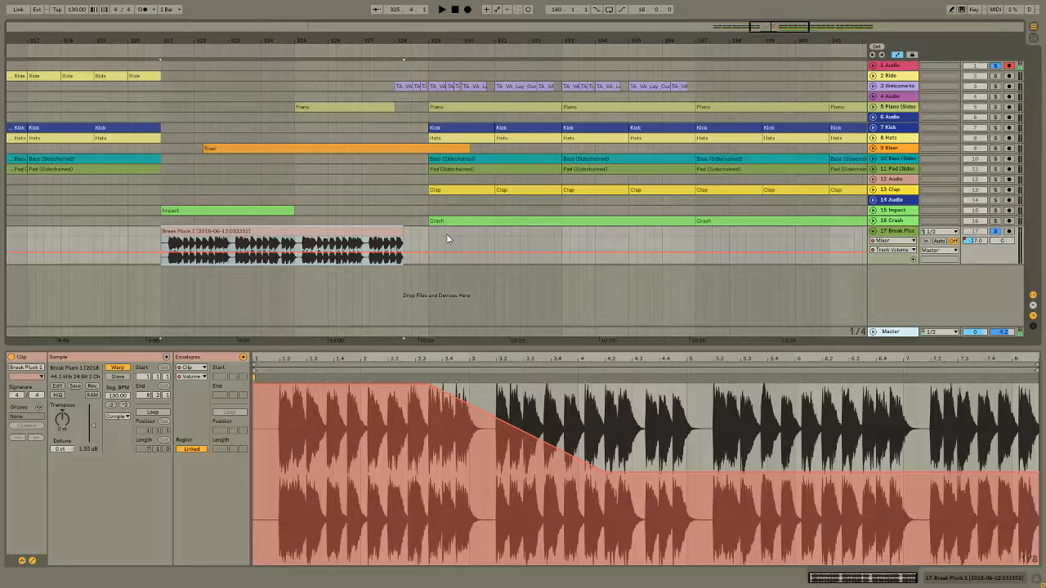
left_click(405, 292)
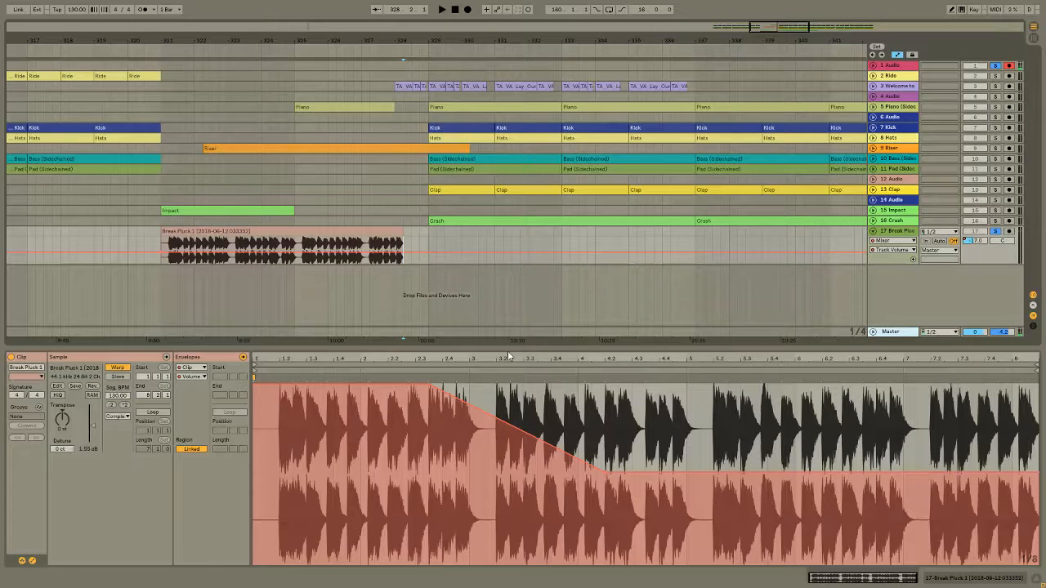
Delete the fade breakpoints from the clip's volume envelope and switch the envelope to Transposition Modulation.
left_click(608, 472)
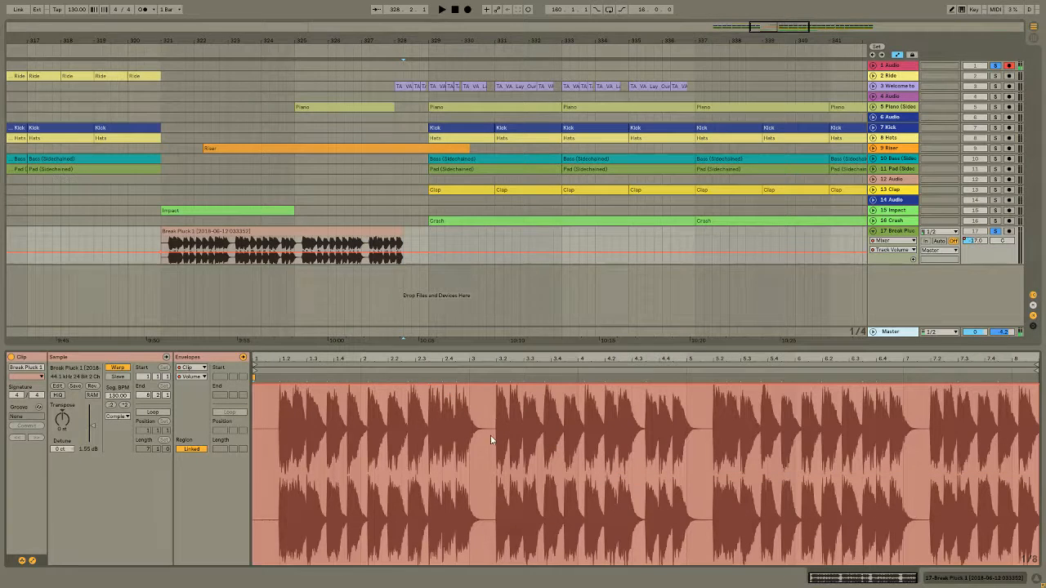
left_click(429, 384)
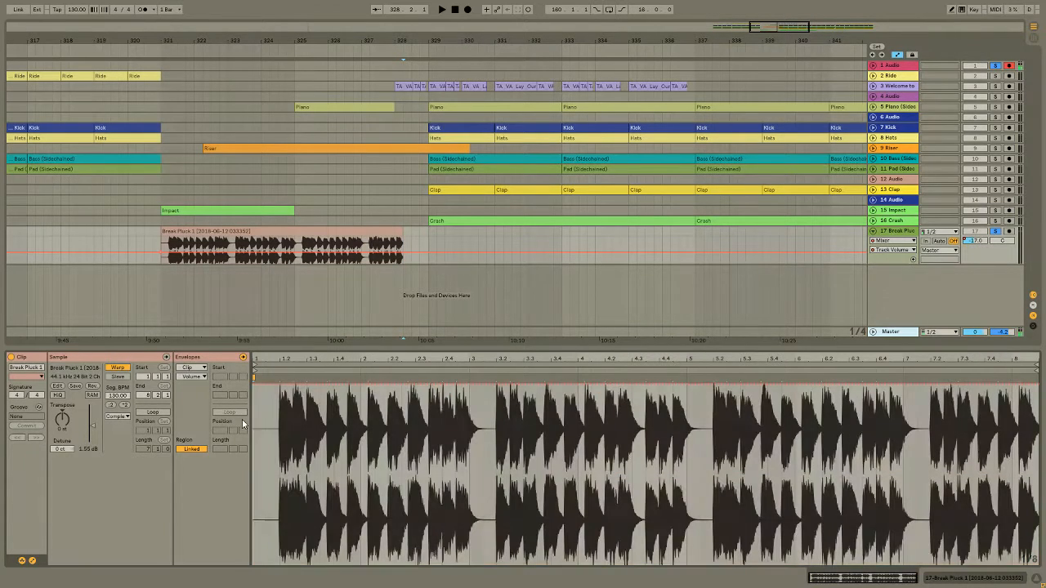
left_click(193, 378)
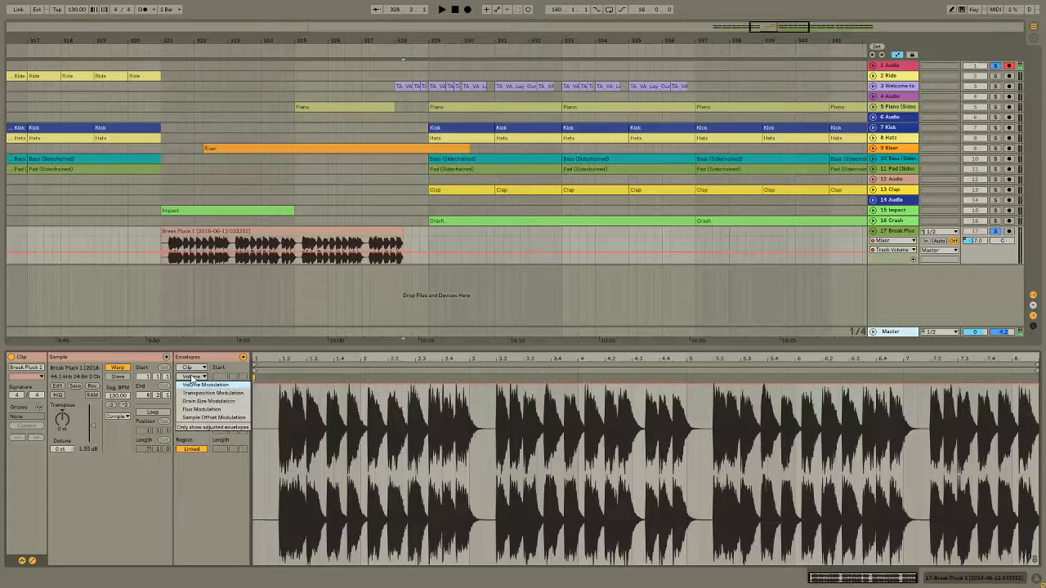
left_click(208, 399)
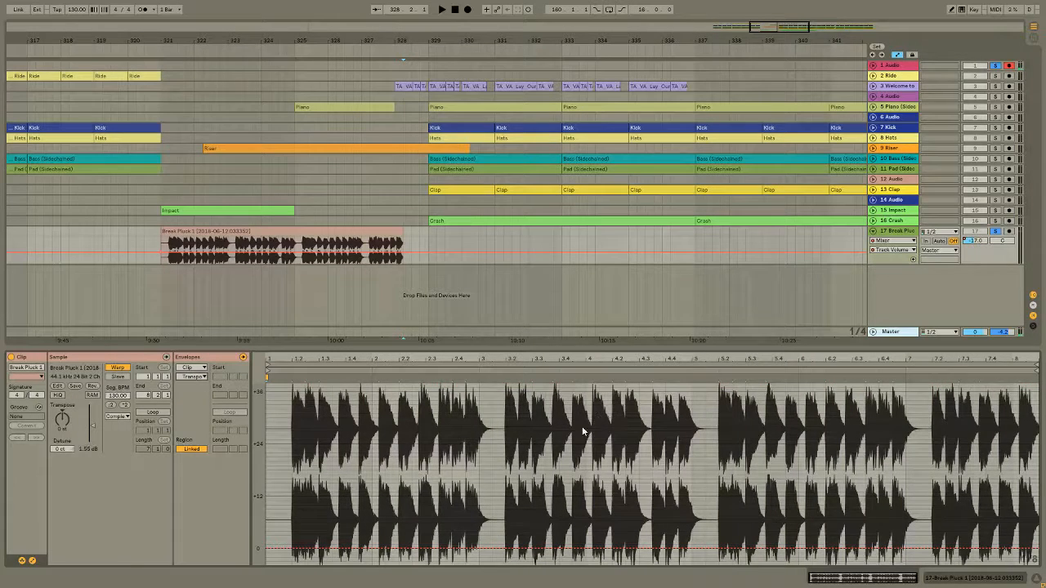
Draw a transposition rise in the clip envelope from 0 st at about 1.2 to +12 st at about 2.4.
scroll(469, 471, "down", 3)
scroll(468, 469, "up", 1)
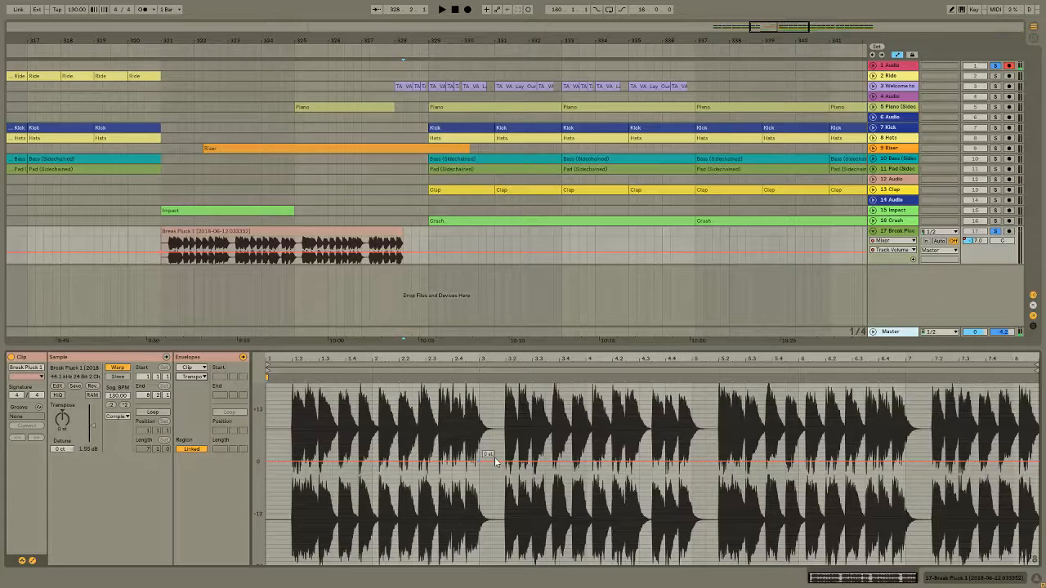
scroll(317, 497, "down", 4)
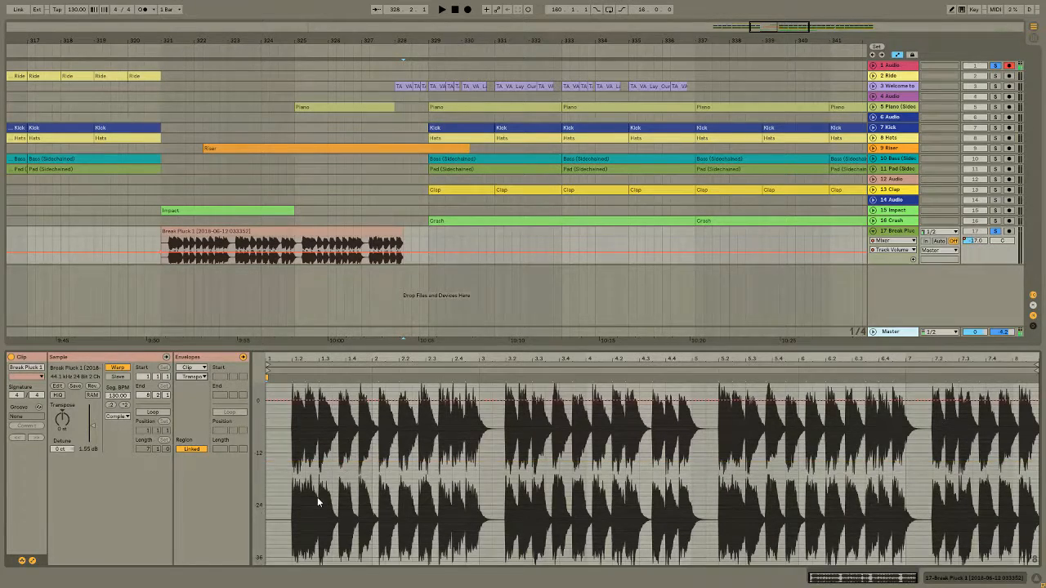
scroll(343, 539, "up", 4)
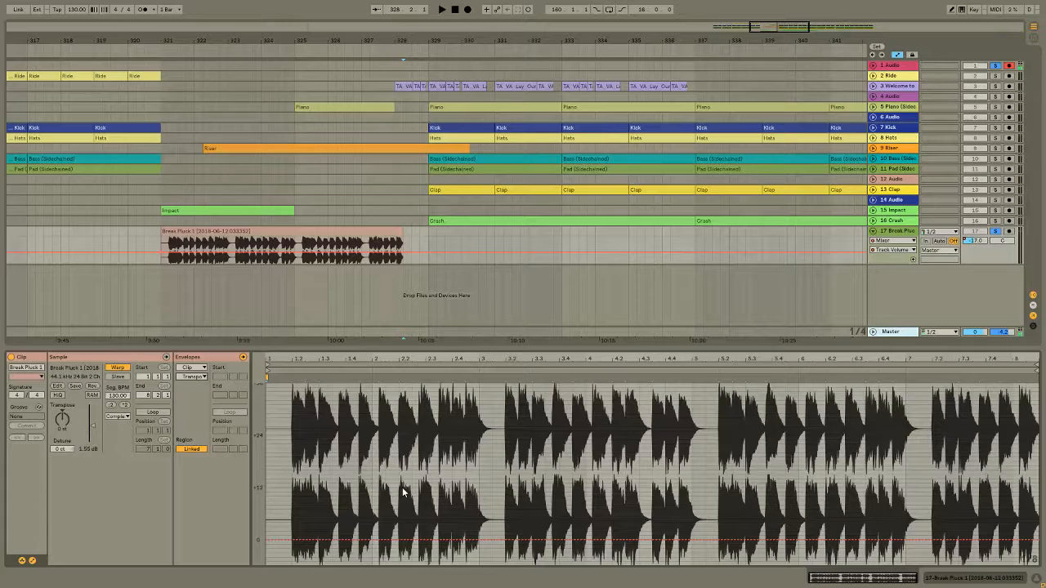
scroll(433, 489, "down", 2)
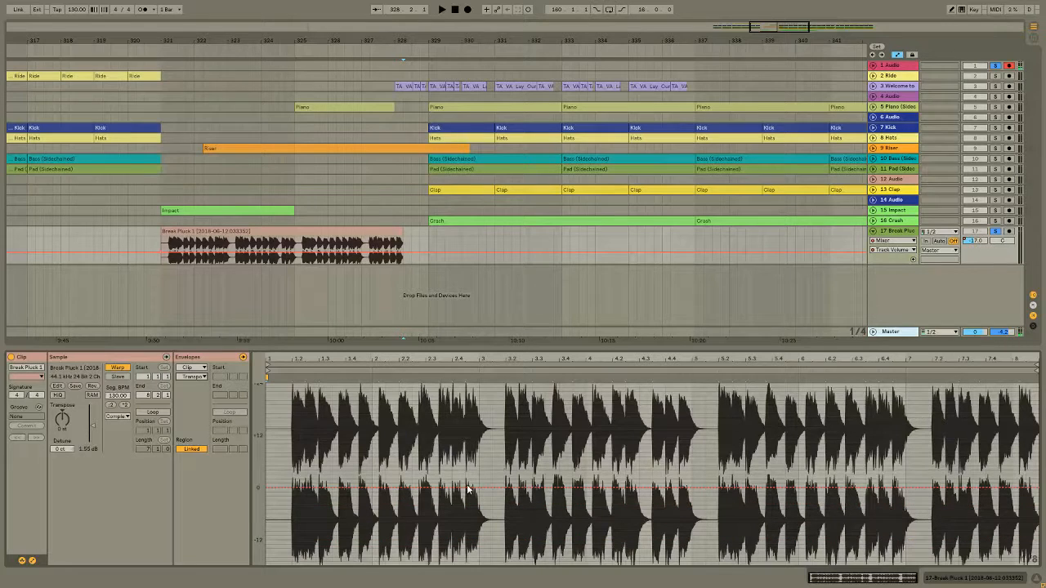
left_click(289, 490)
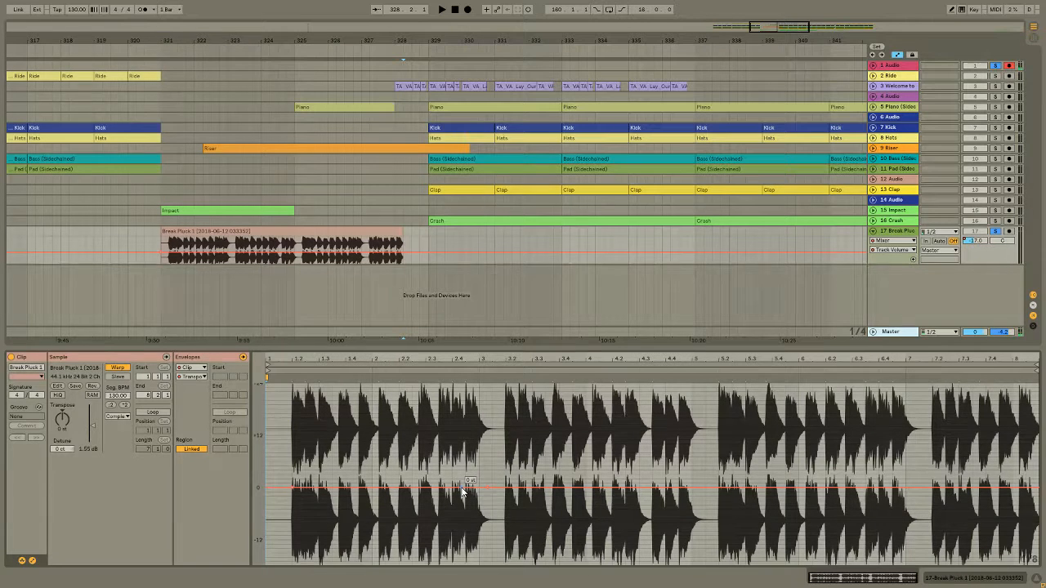
left_click_drag(463, 490, 467, 437)
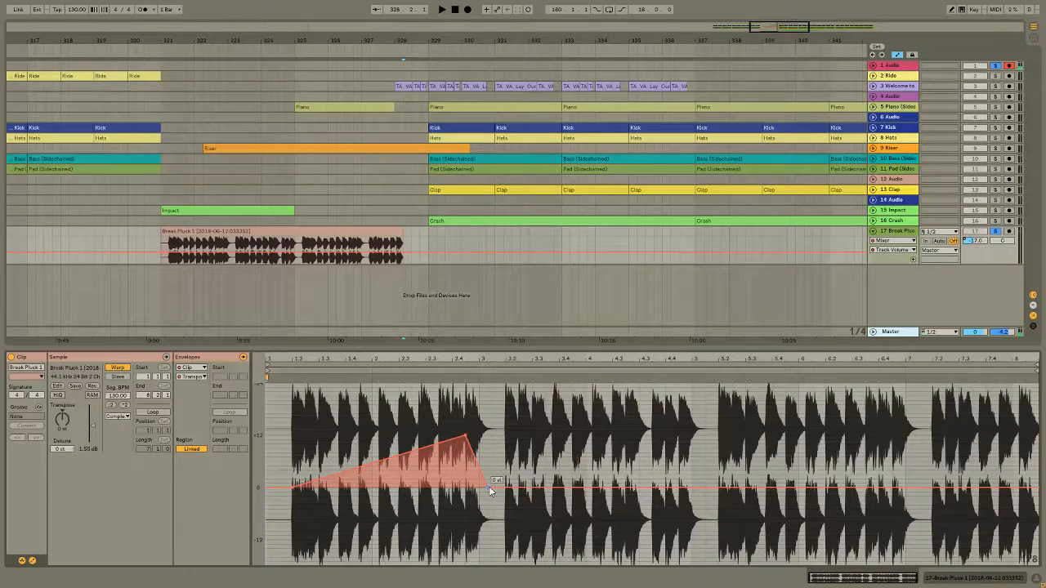
Hold the transposition at +12 st until about 3.2, lower it to -12 st at about 5, and return it to 0 st near 7.2.
left_click_drag(489, 488, 504, 435)
left_click_drag(719, 433, 693, 518)
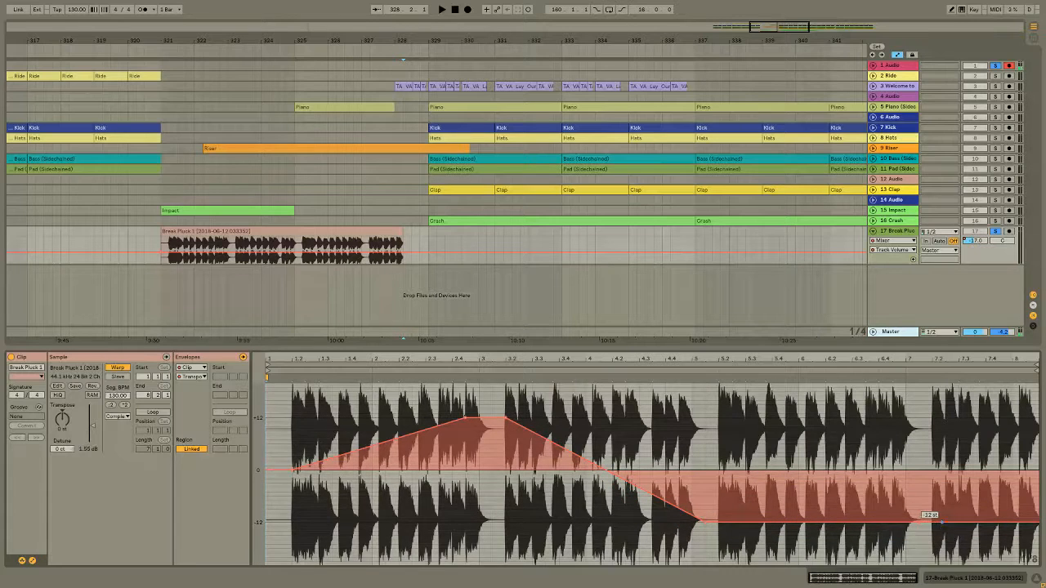
left_click_drag(938, 527, 942, 469)
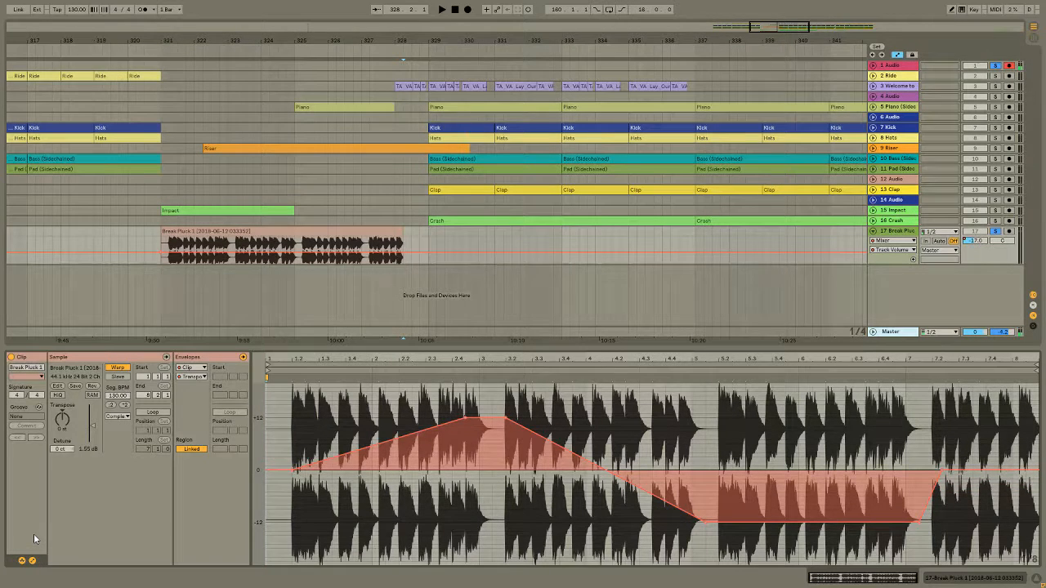
Play the Break Pluck clip from bar 321 to hear the transposition envelope.
key("space")
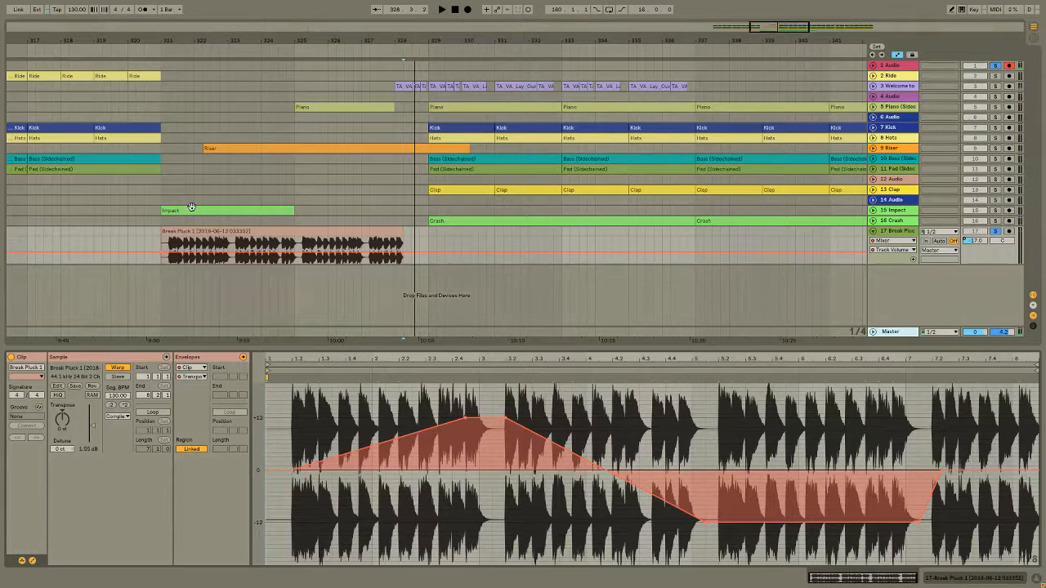
left_click(169, 234)
key("space")
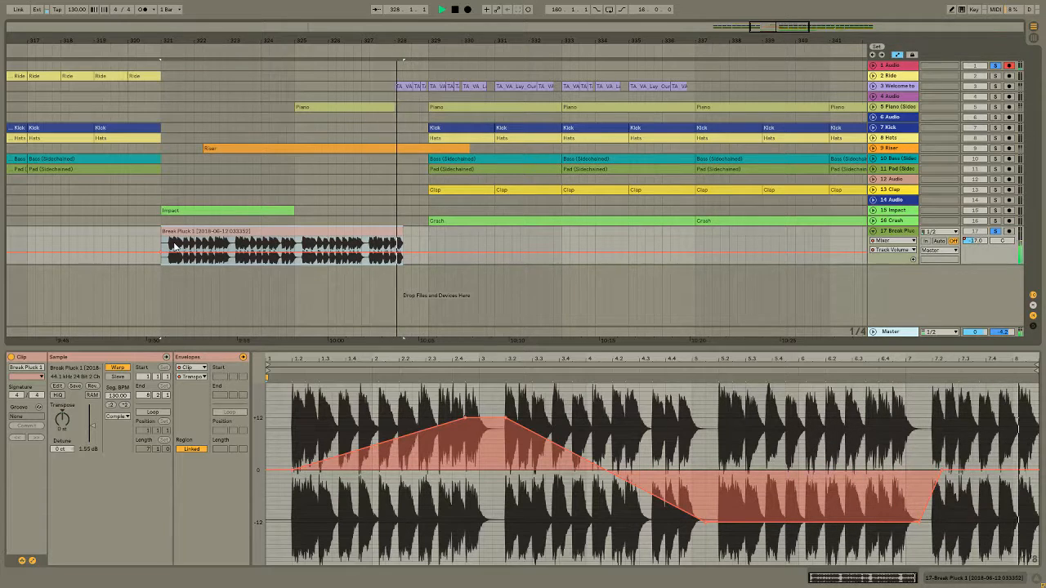
key("space")
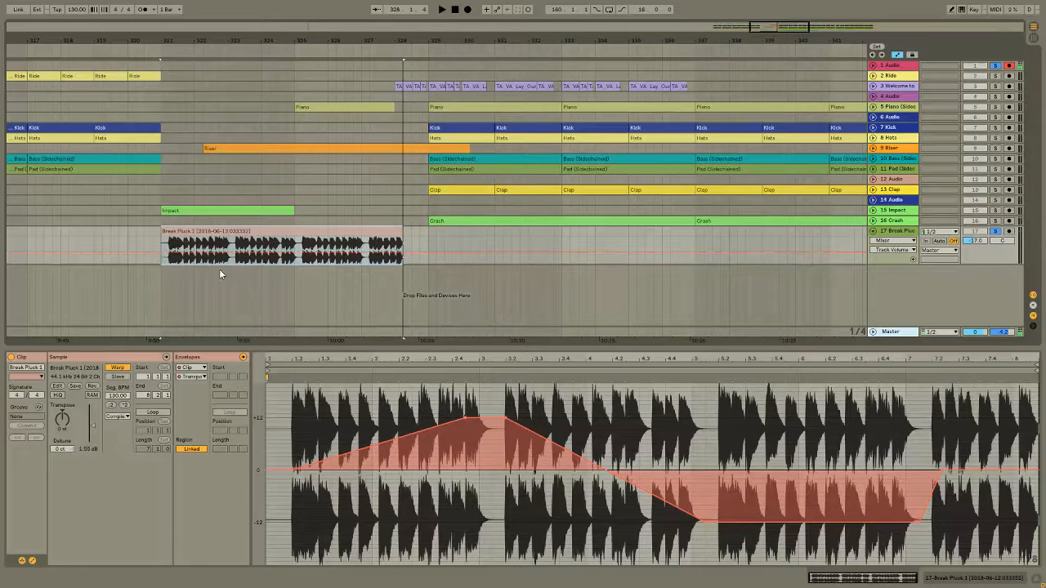
Delete the +12 st and -12 st breakpoints from the clip's transposition envelope to flatten it at 0 st.
left_click(464, 416)
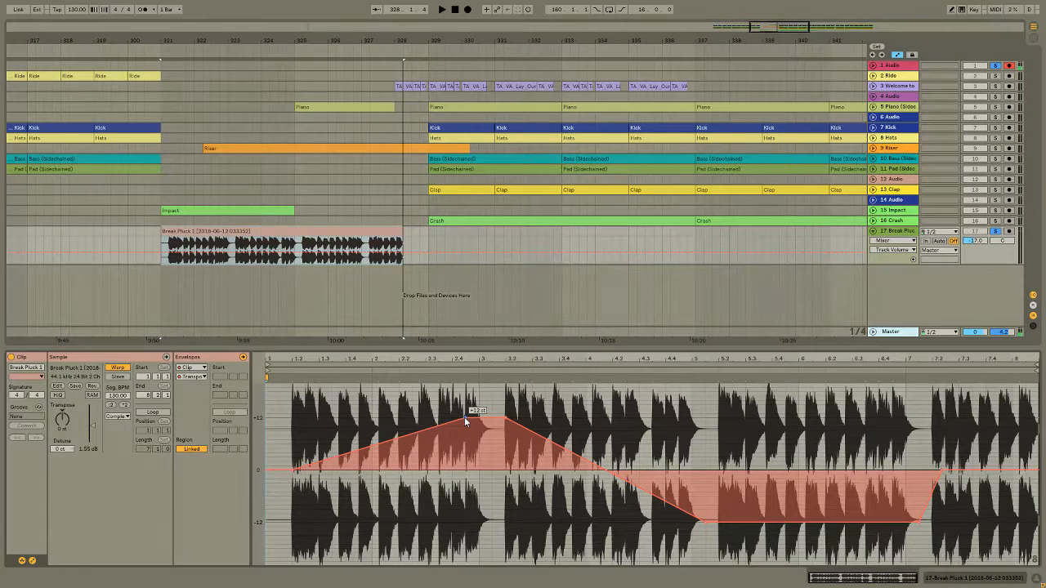
left_click(507, 416)
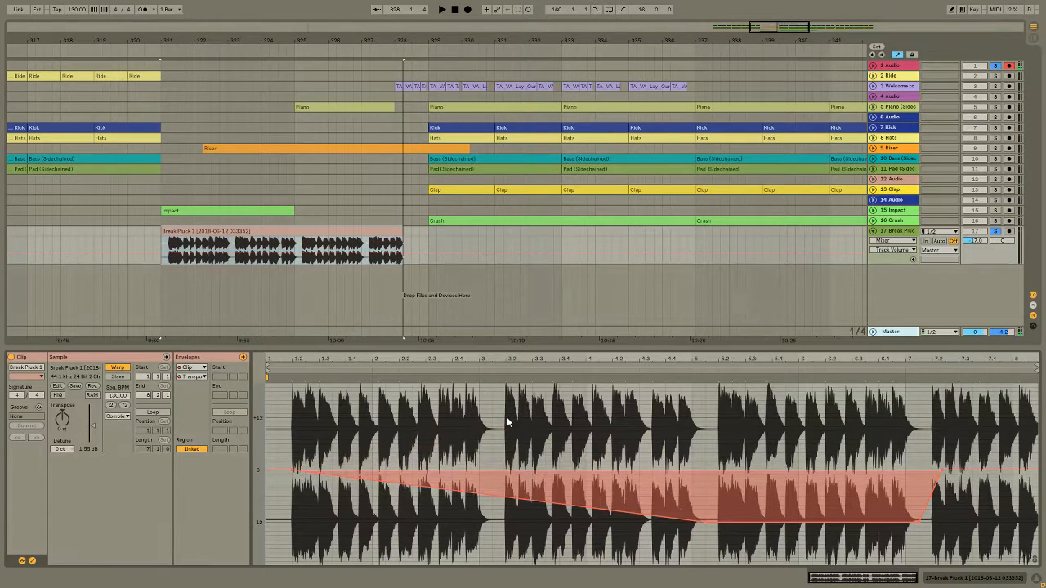
left_click(705, 523)
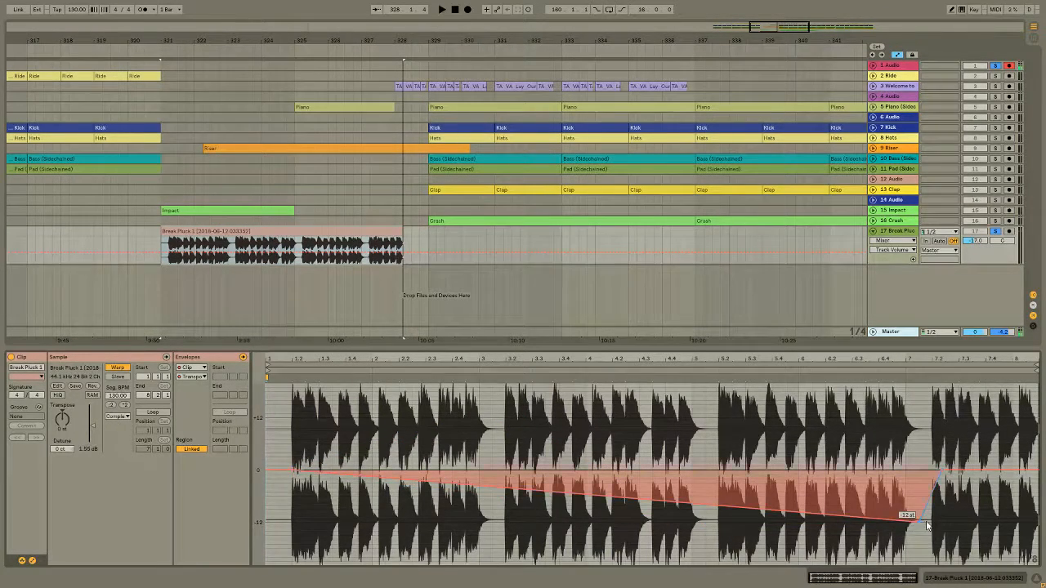
left_click(915, 523)
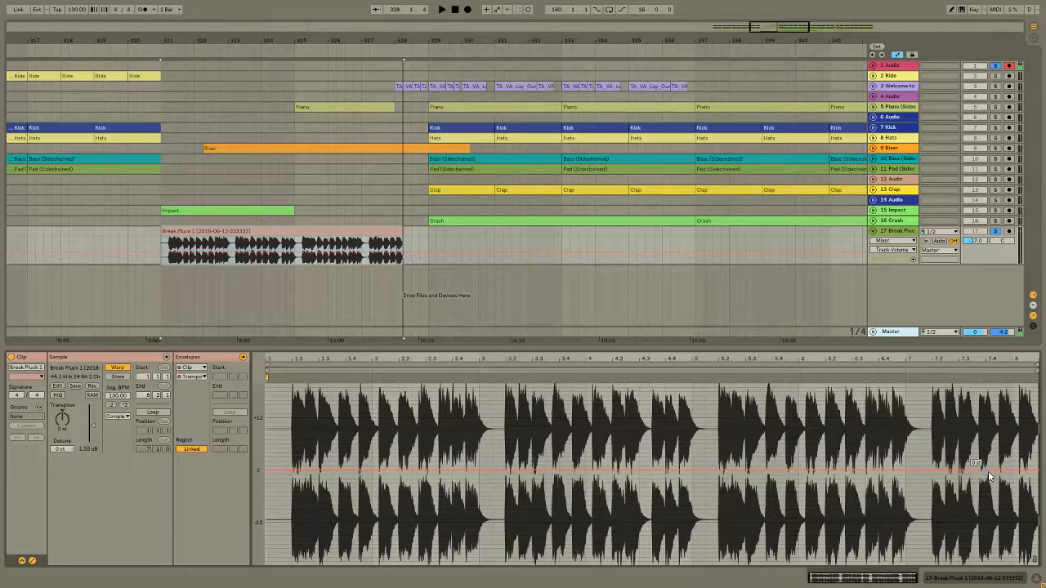
Draw a transposition drop near the clip's end from 0 st at about 7.4 to -24 st at about 8, and play it.
left_click_drag(988, 471, 1012, 488)
scroll(918, 463, "up", 2)
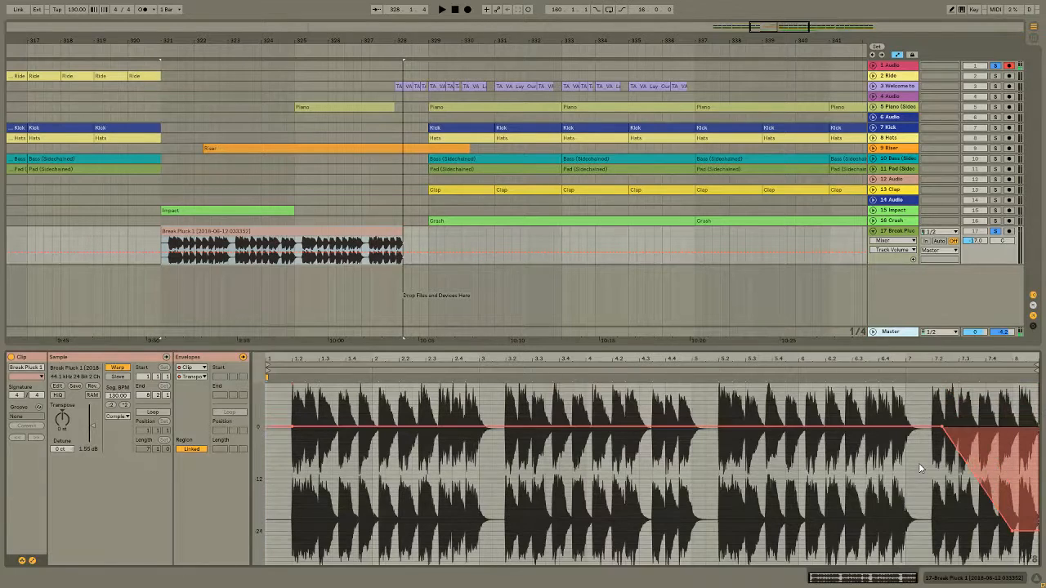
scroll(919, 463, "up", 1)
left_click_drag(942, 452, 986, 452)
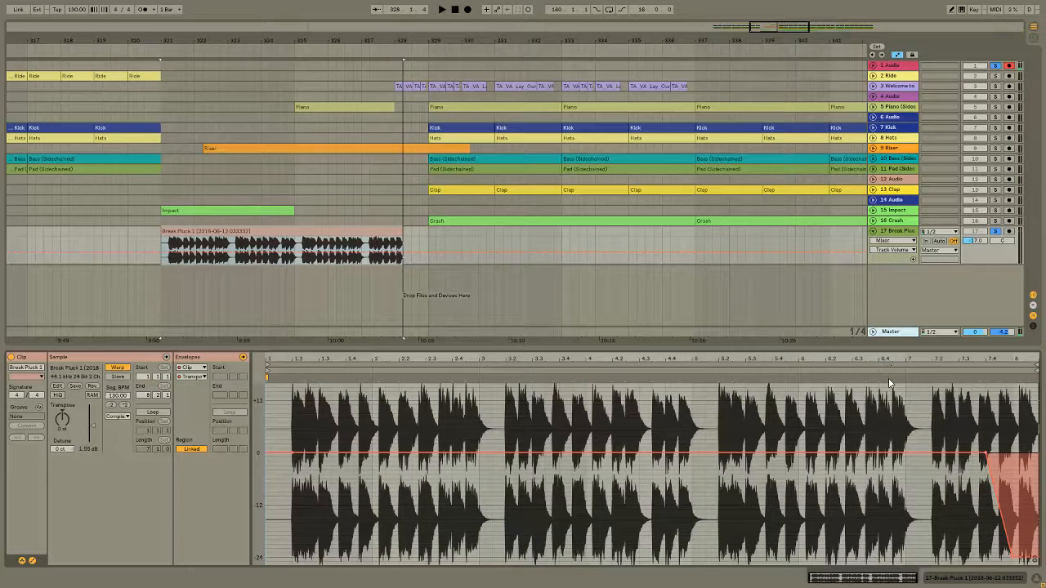
left_click(894, 371)
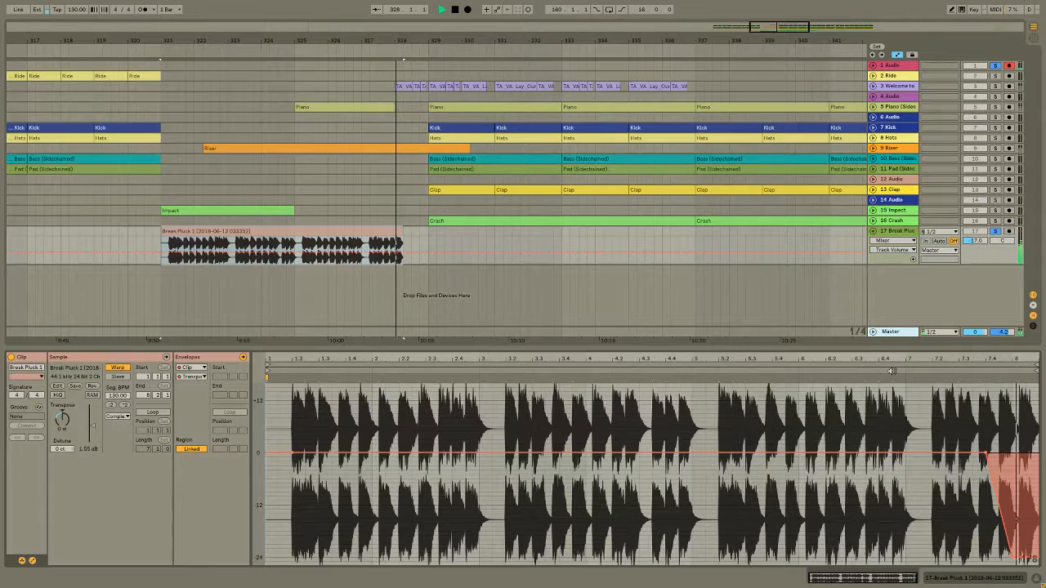
key("space")
Lower the end point of the transposition drop to -48 st and play the clip's last bar.
scroll(1027, 482, "down", 2)
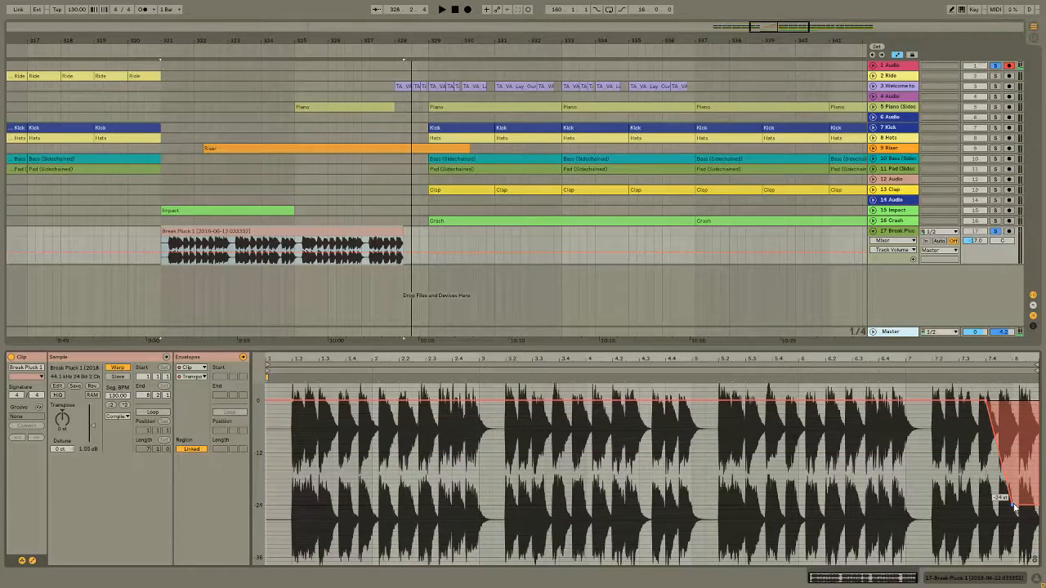
left_click_drag(1013, 508, 1026, 564)
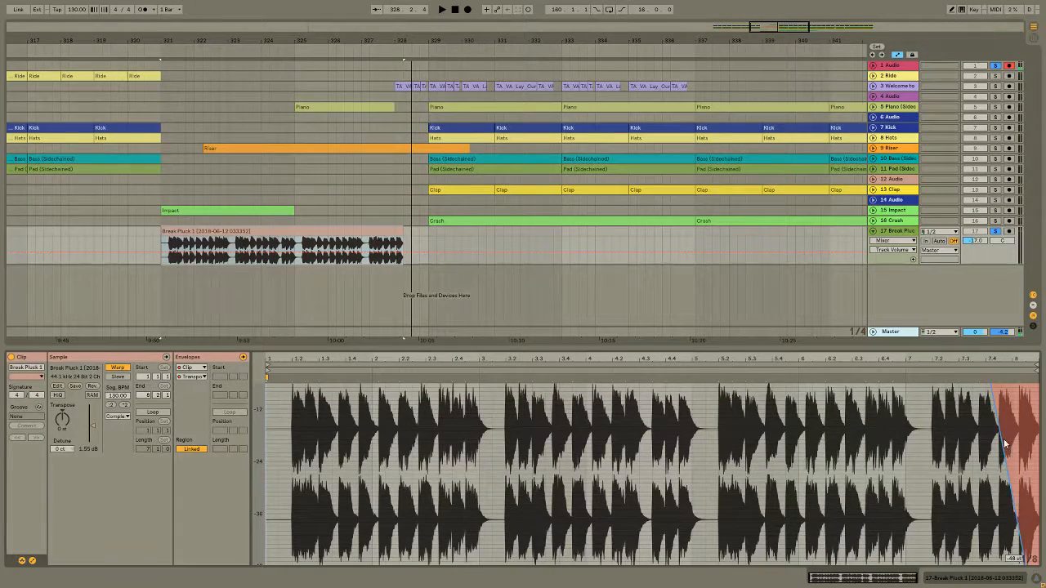
left_click(915, 371)
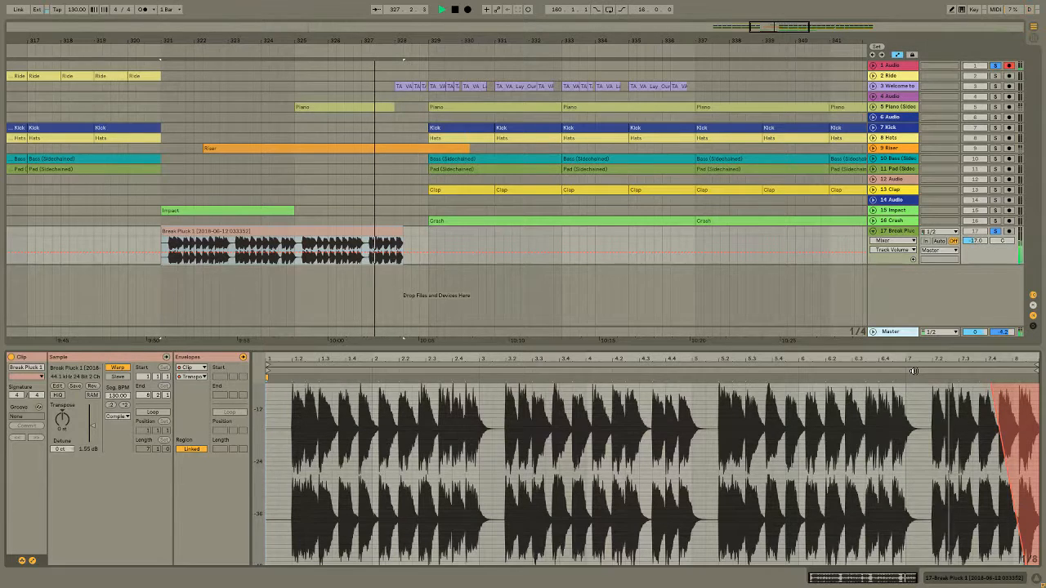
key("space")
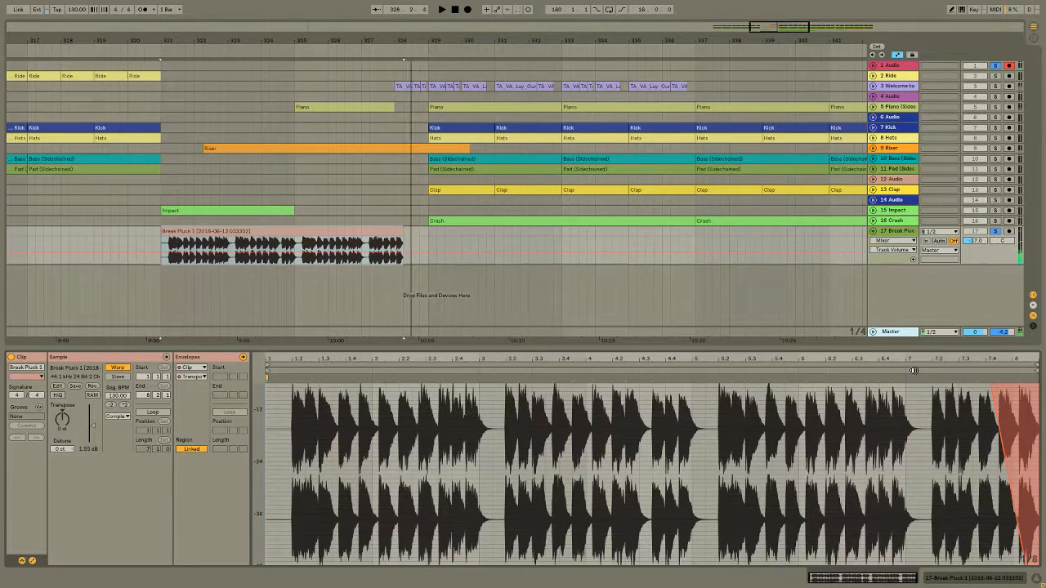
Move the start of the transposition drop earlier, to about 7.2 at 0 st, and play the result.
scroll(870, 475, "up", 2)
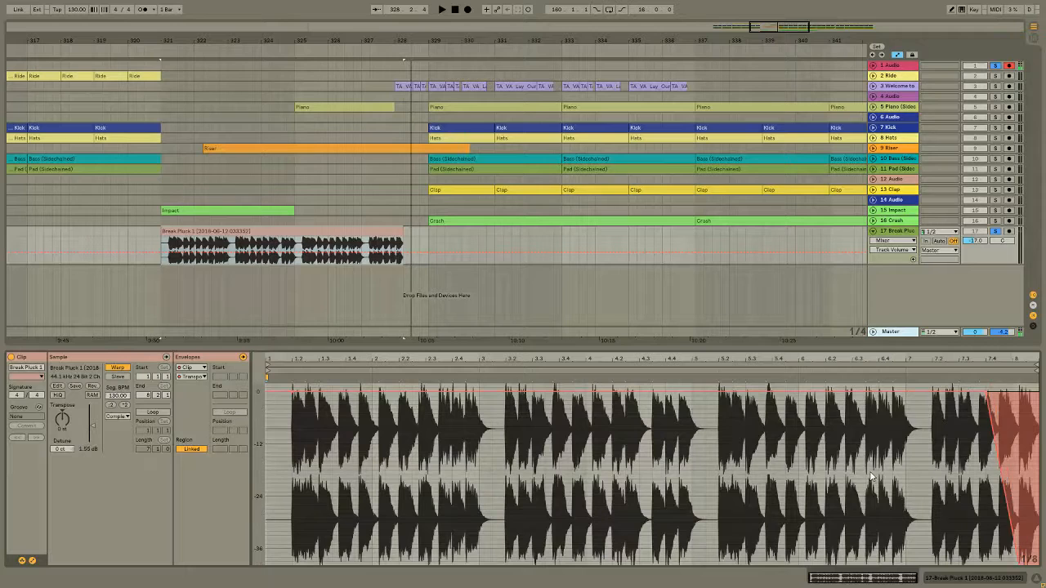
left_click_drag(985, 426, 932, 427)
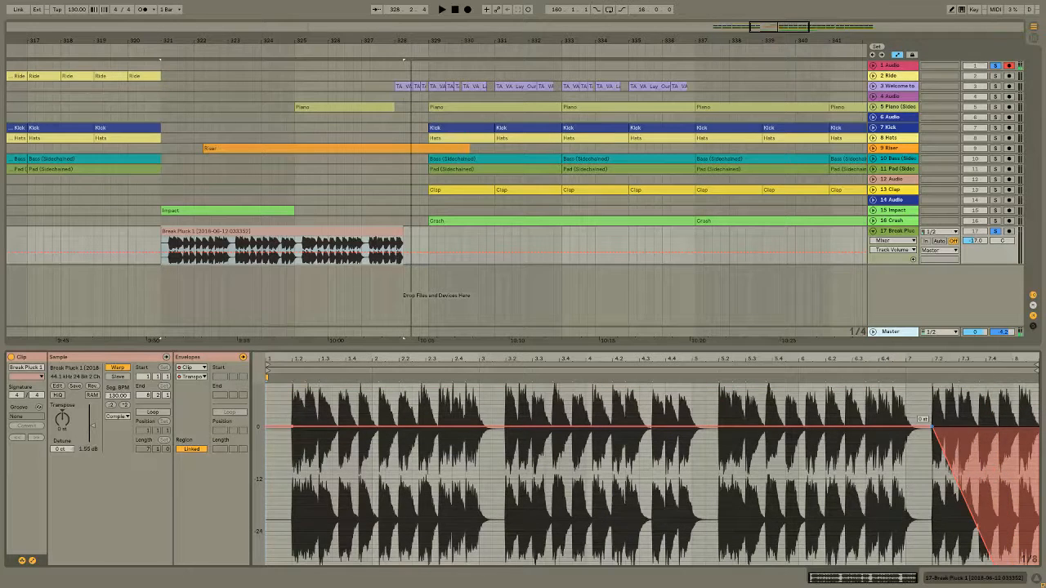
key("space")
left_click(879, 372)
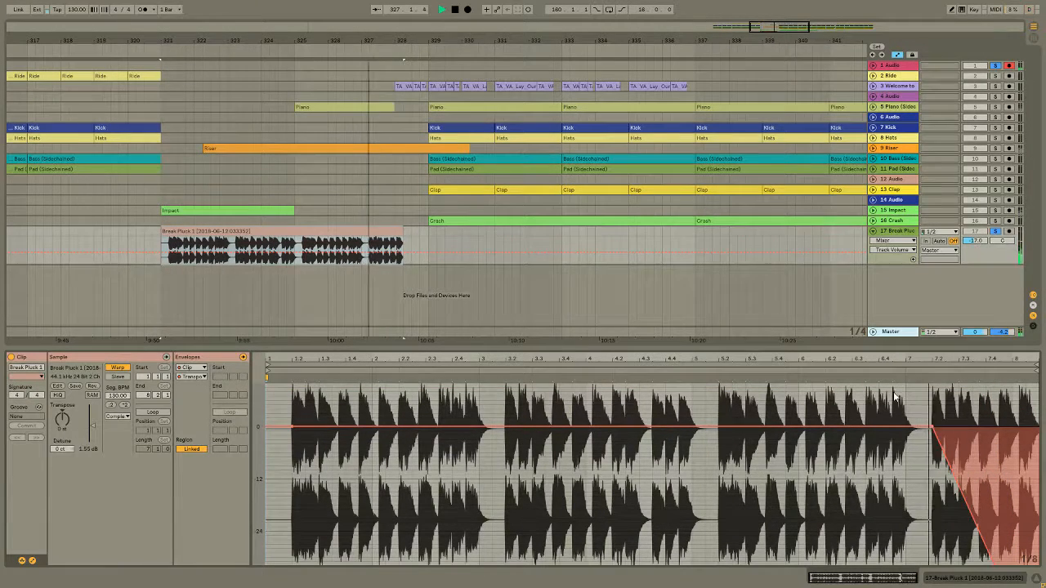
key("space")
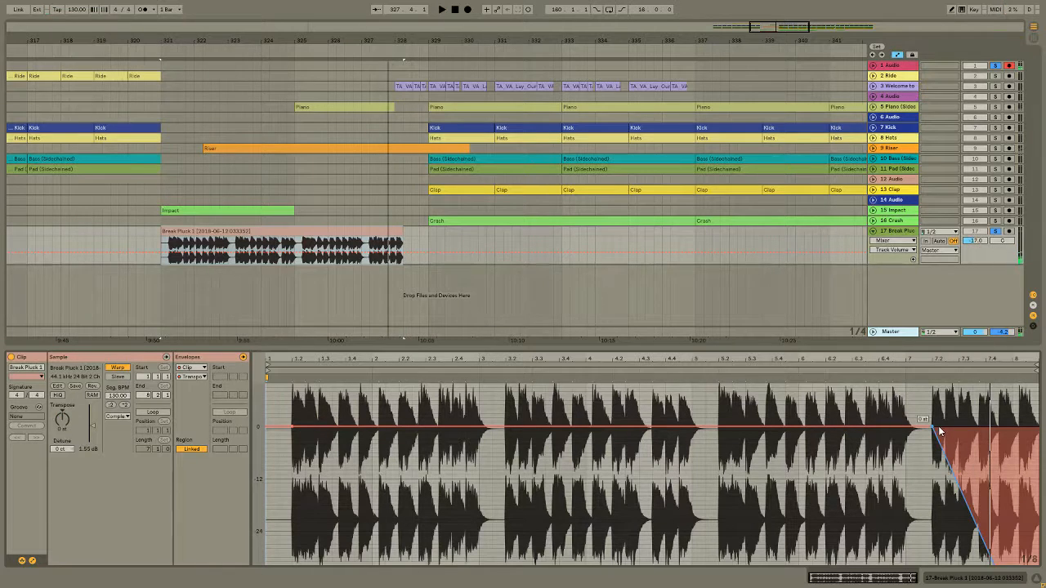
Shorten the transposition drop to run from 0 st at about 8 to -48 st just before the clip's end, and play it.
left_click_drag(932, 426, 1013, 426)
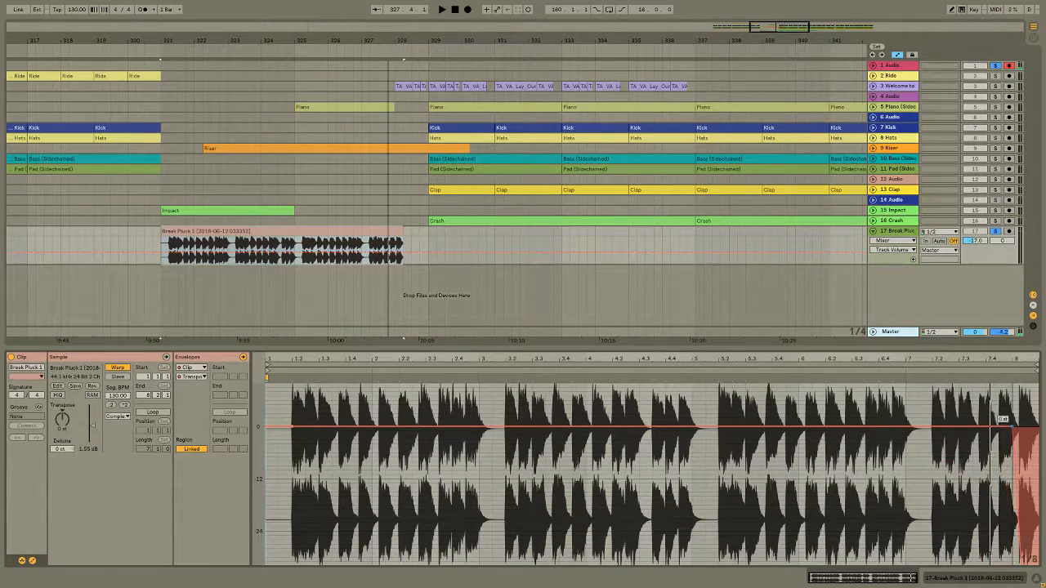
scroll(1034, 546, "down", 3)
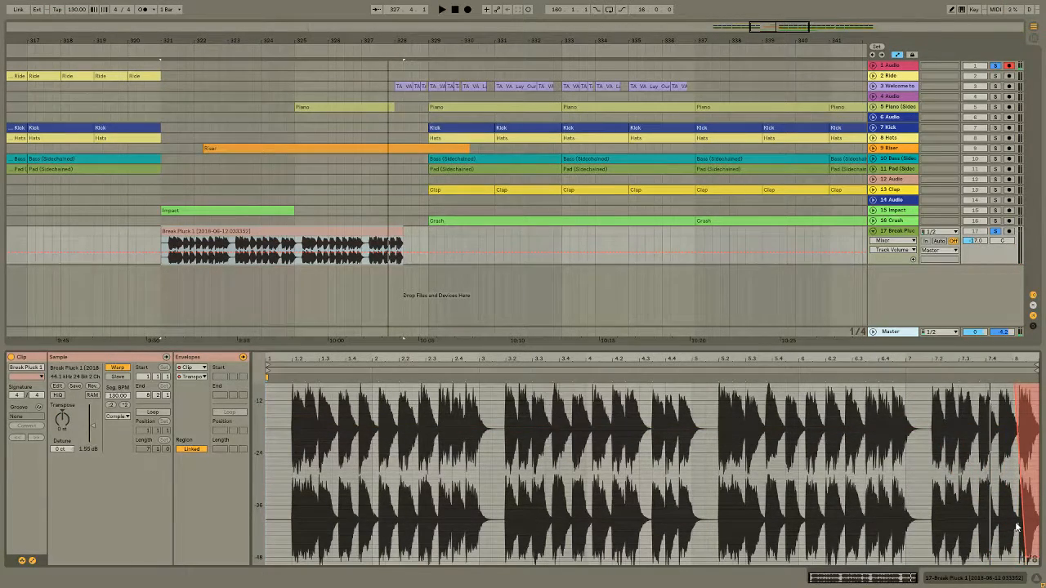
left_click_drag(1026, 559, 1035, 558)
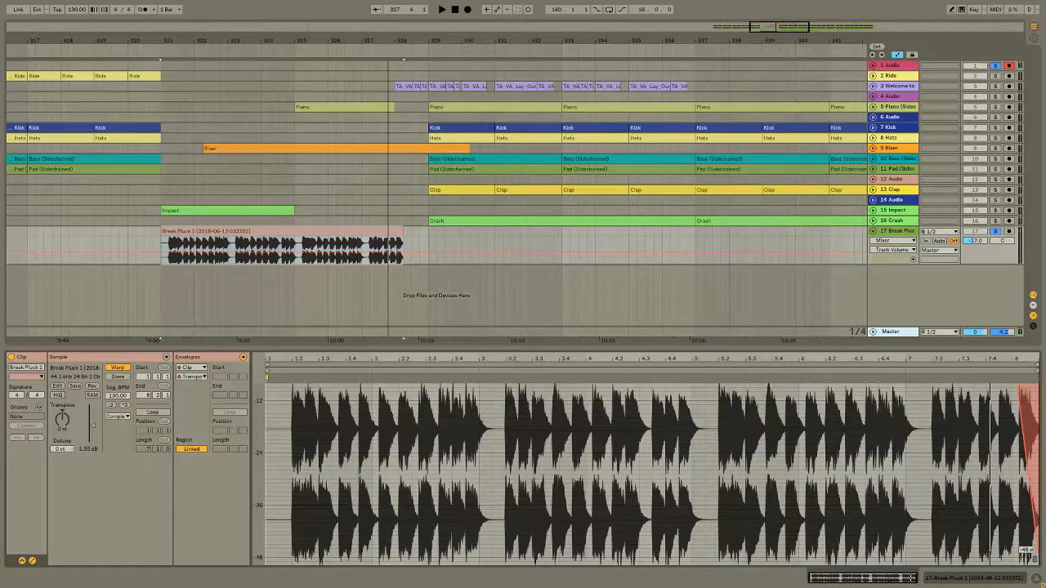
left_click(977, 370)
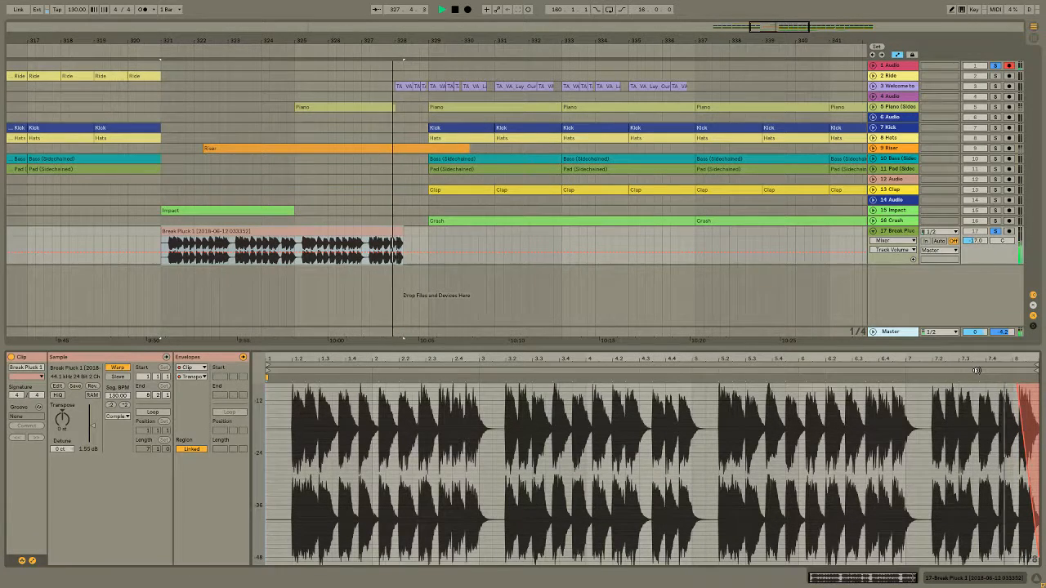
scroll(946, 427, "up", 3)
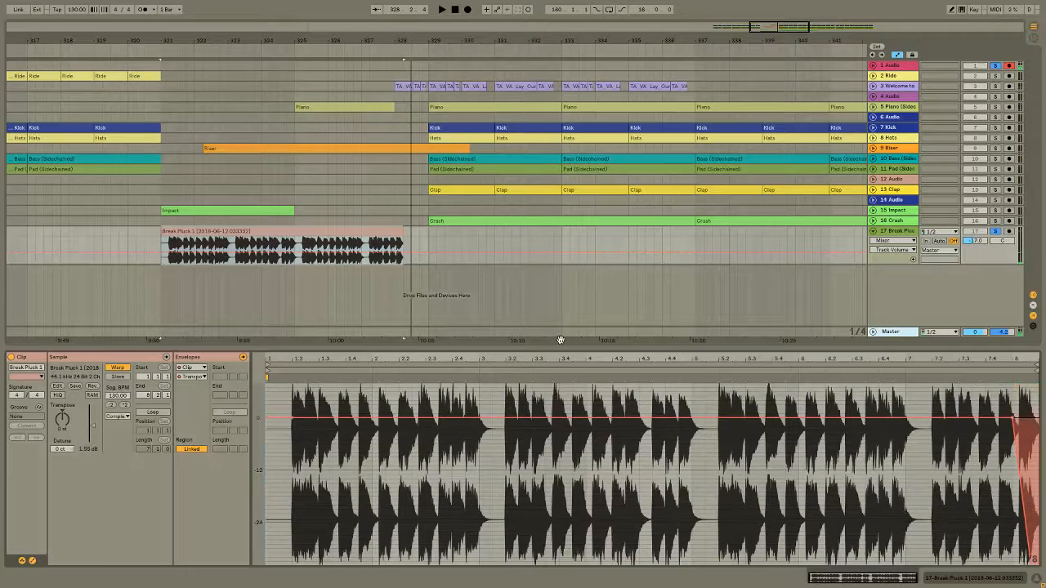
Delete the breakpoints of the final transposition drop so the clip envelope is flat at 0 st.
left_click(1011, 418)
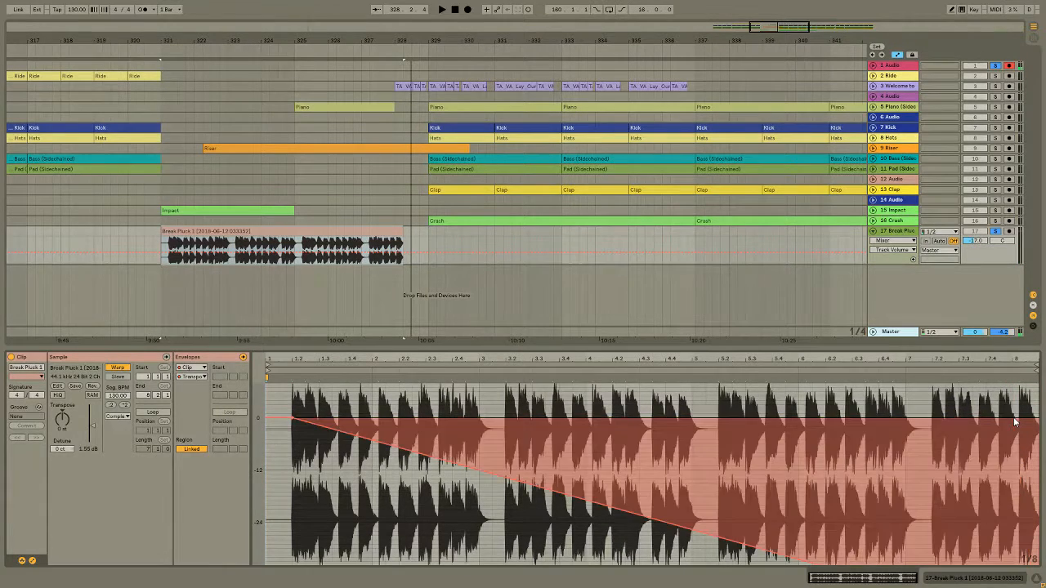
scroll(997, 420, "down", 3)
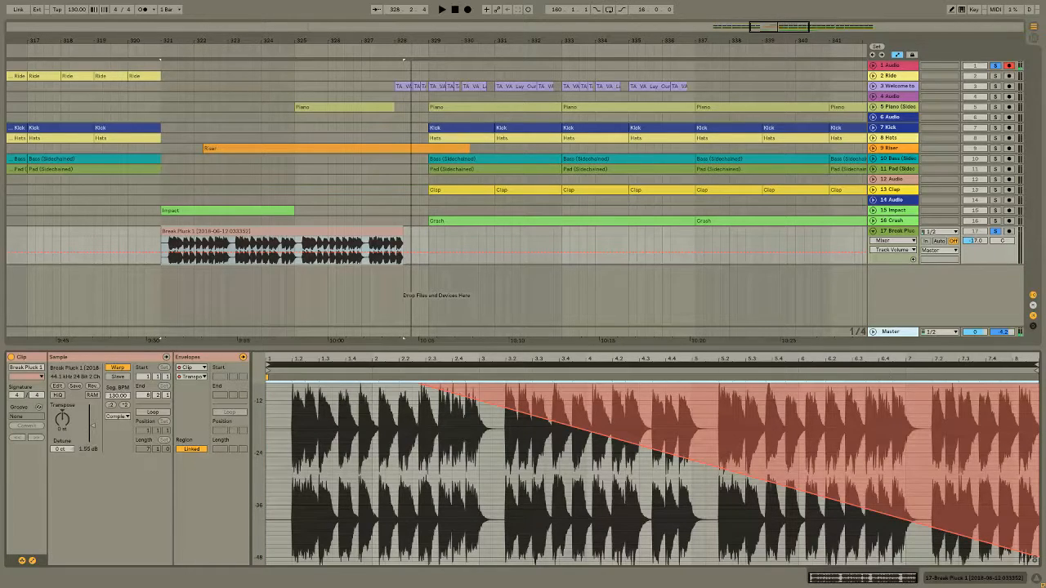
left_click(911, 377)
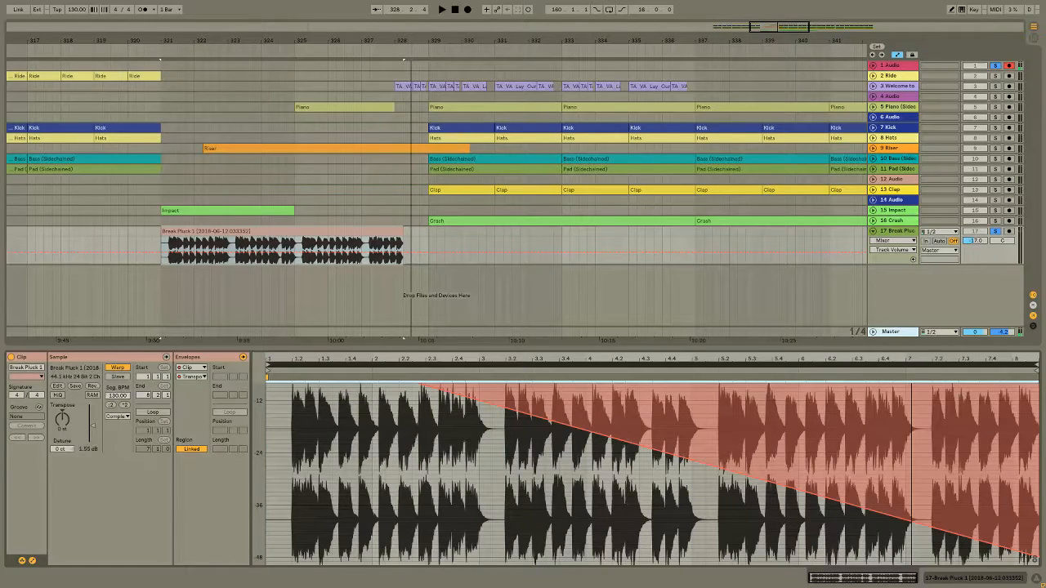
left_click(1039, 558)
scroll(469, 384, "up", 5)
scroll(472, 390, "up", 1)
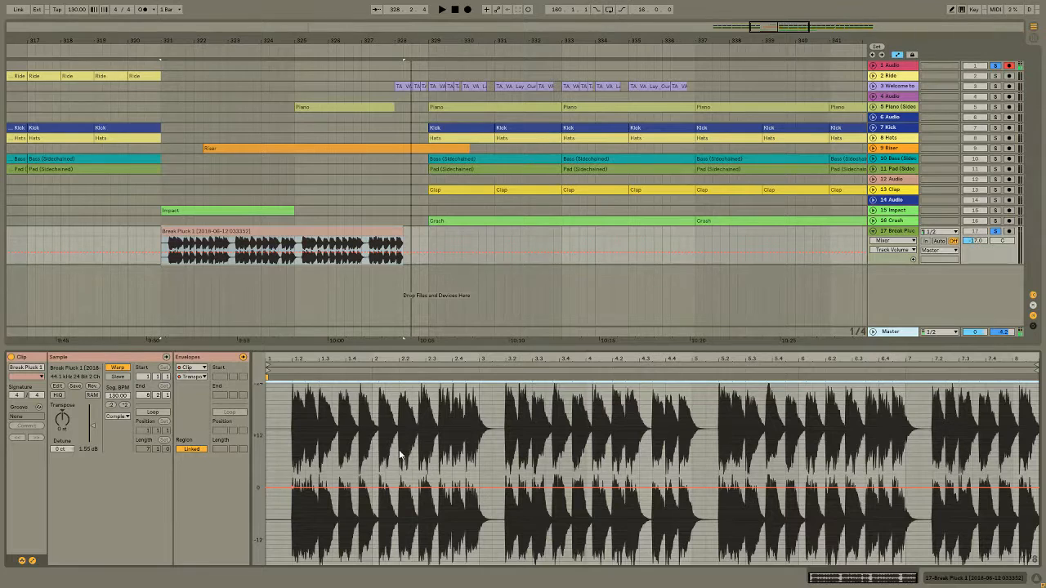
Automate the Break Pluck track volume to fall from about 5 dB at bar 321 to the minimum at bar 329.
scroll(501, 480, "down", 1)
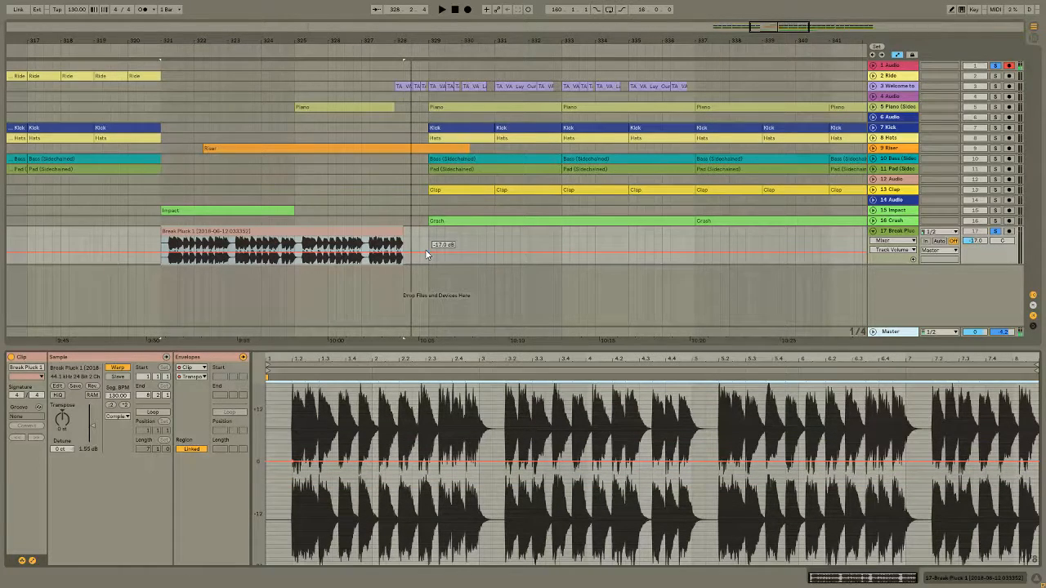
left_click(153, 268)
left_click_drag(154, 257, 154, 237)
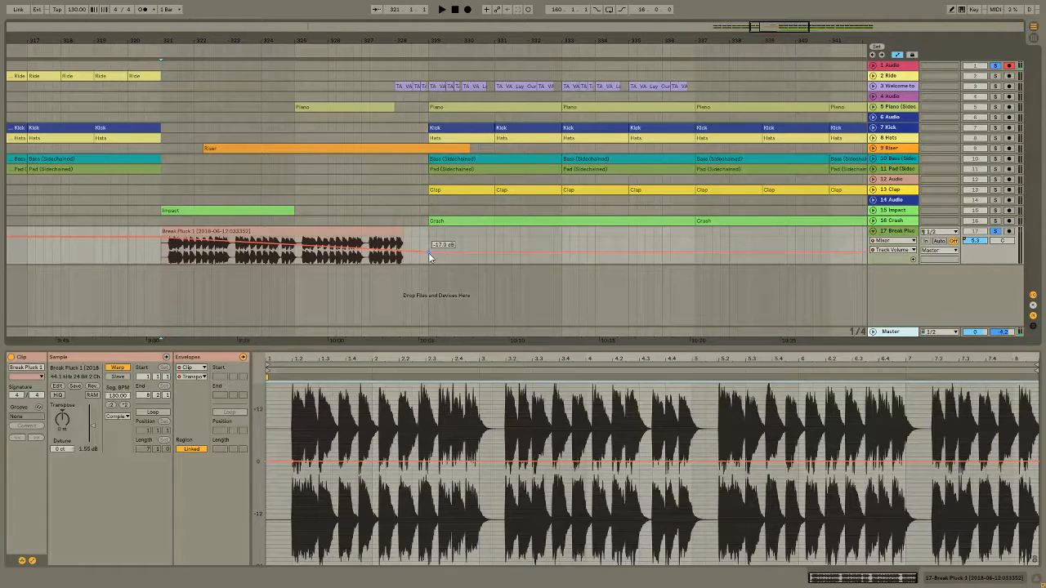
left_click_drag(431, 257, 430, 264)
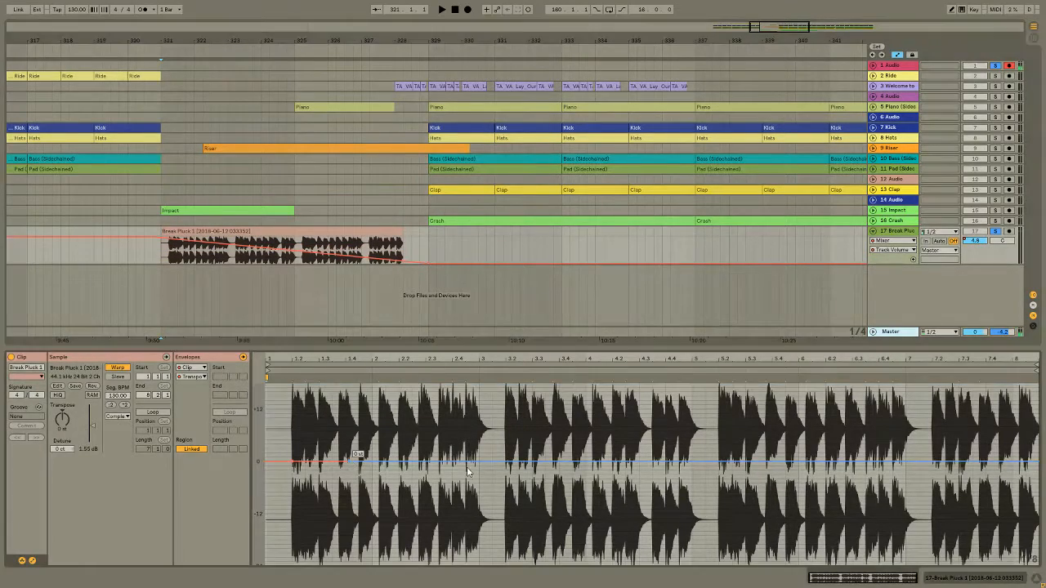
Draw a clip transposition rise from 0 st at about 1.4 to +24 st at about 5.2, add a +12 st point near 5, and play it.
left_click_drag(482, 464, 732, 443)
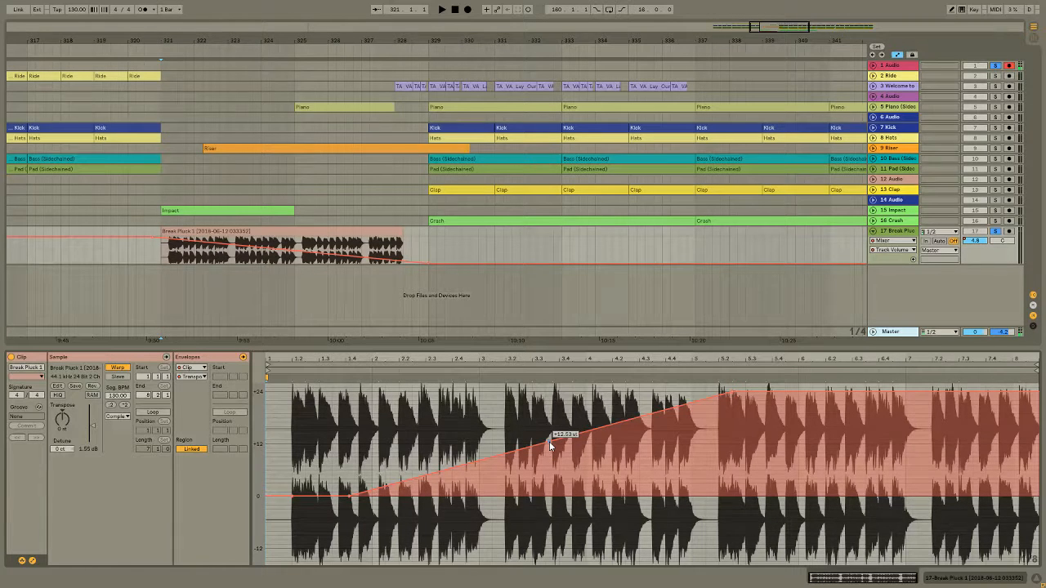
left_click_drag(572, 434, 705, 447)
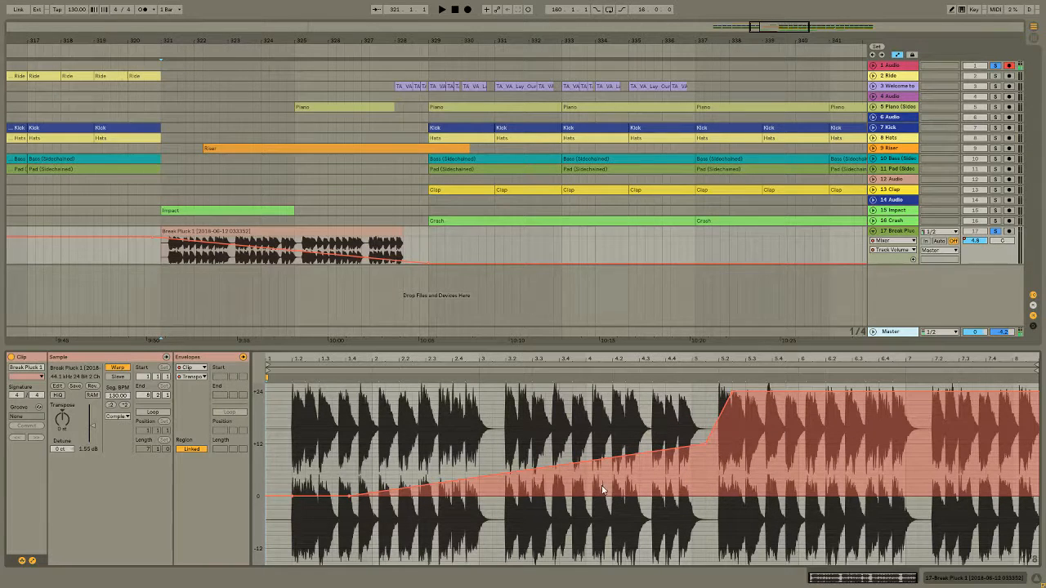
key("space")
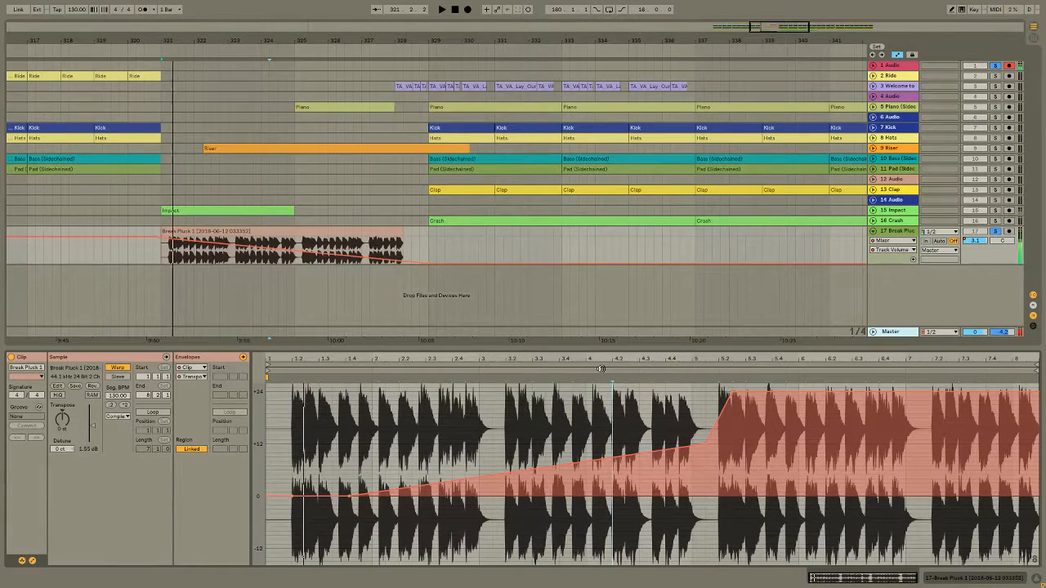
left_click(600, 369)
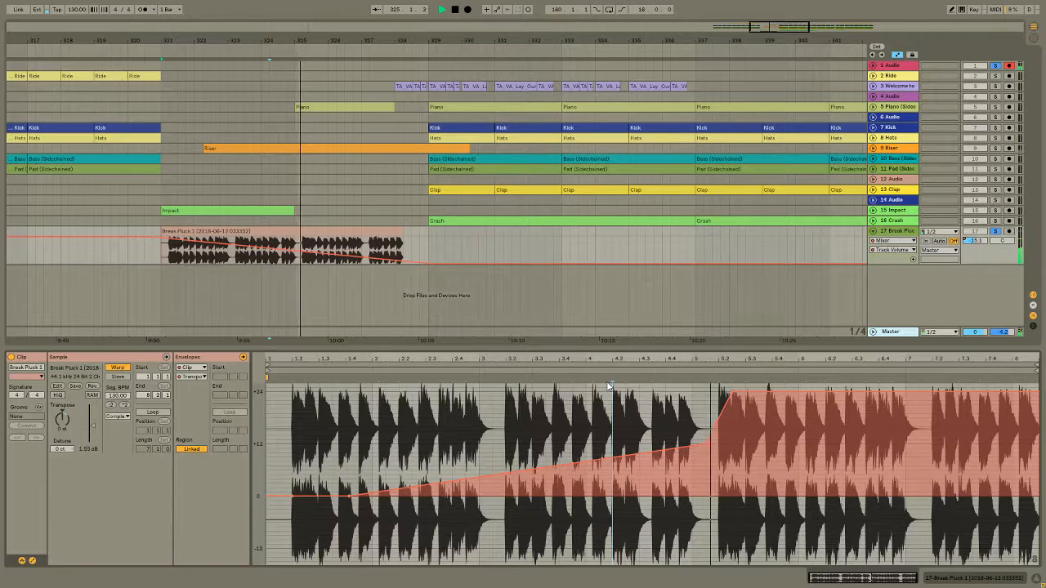
Delete the intermediate +12 st breakpoint and bend the transposition ramp downward into a curve that steepens towards +24 st.
left_click(705, 443)
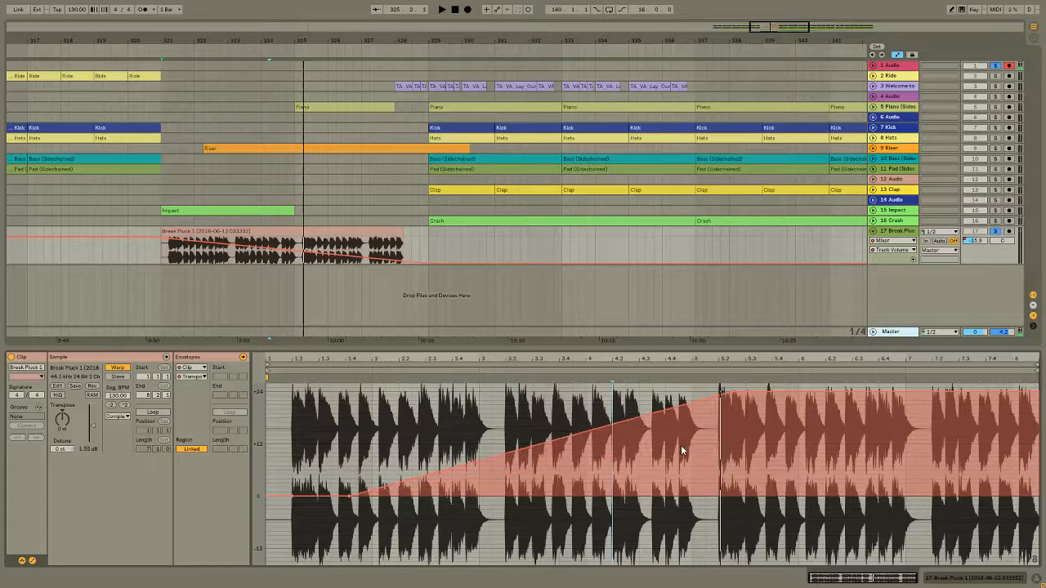
left_click(573, 439)
left_click_drag(574, 442, 573, 491)
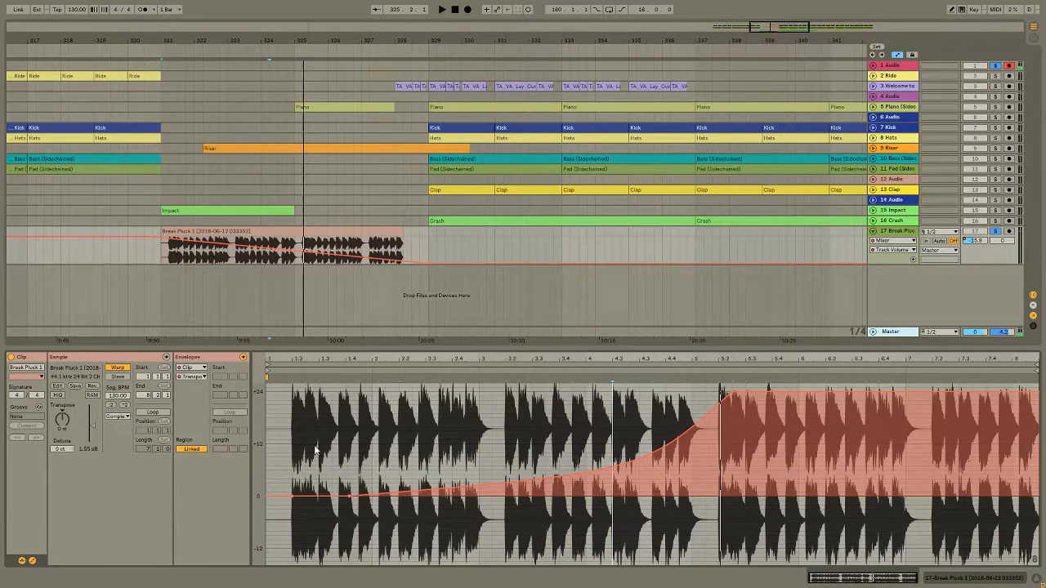
Play the Break Pluck clip from near its beginning to hear the curved transposition rise with the track's volume fade.
left_click(320, 368)
left_click(327, 368)
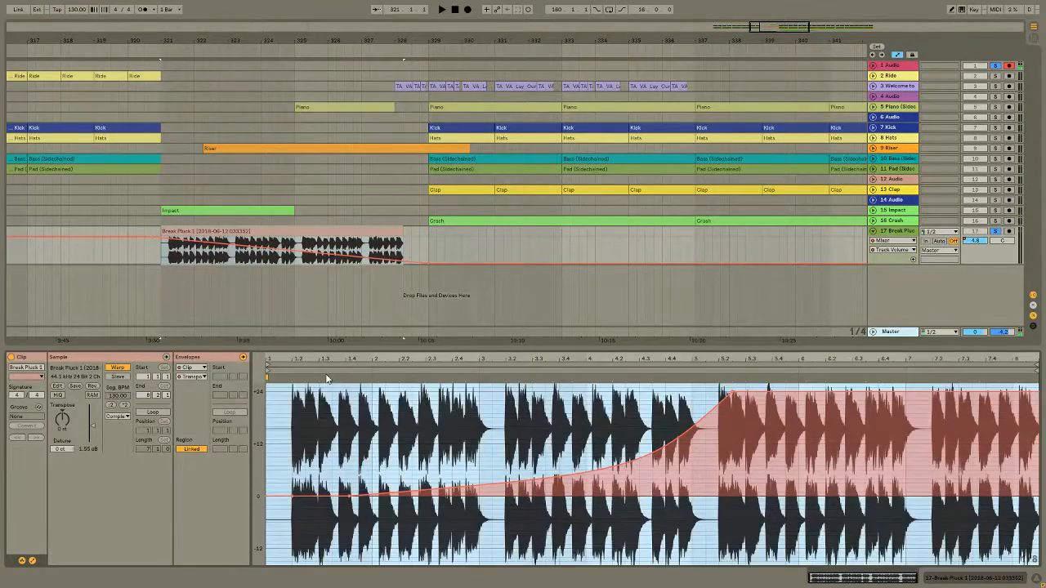
left_click(327, 373)
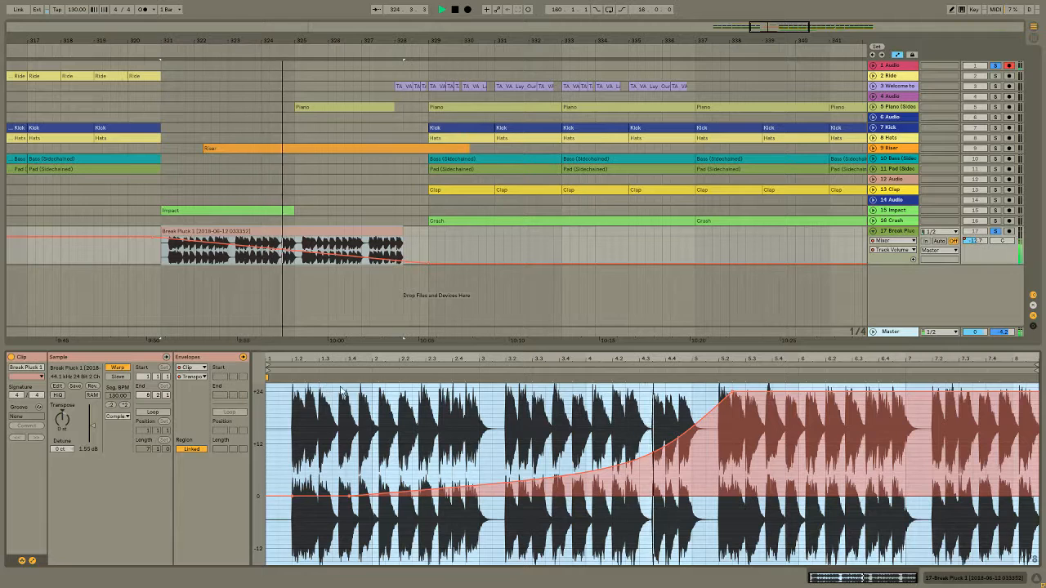
Stop playback and try different bends on the transposition ramp: straight, bowed upward, and gently sagging towards +24 st.
left_click(597, 448)
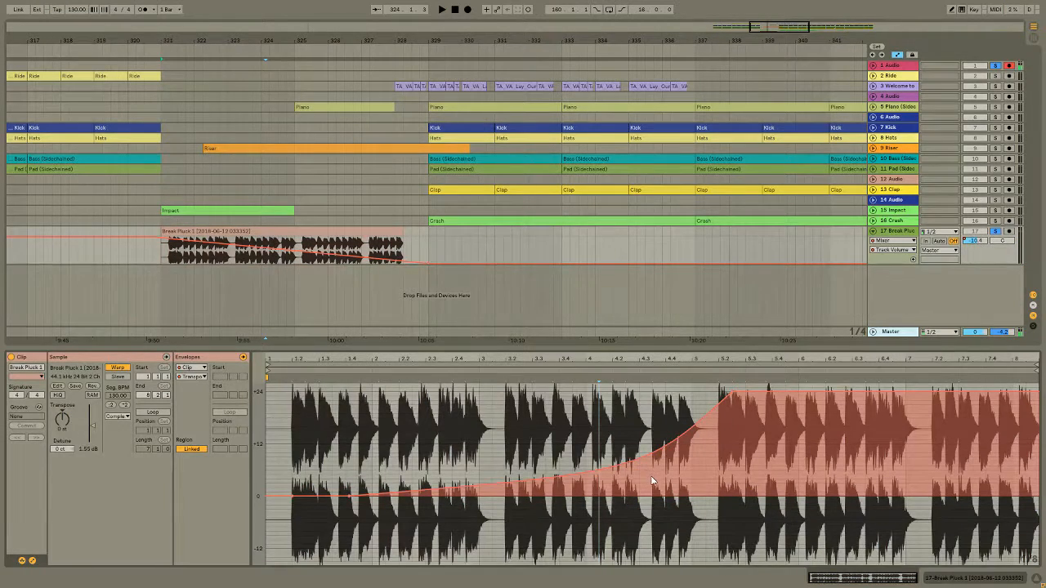
left_click_drag(640, 458, 671, 401)
left_click_drag(393, 483, 394, 438)
left_click_drag(659, 403, 544, 438)
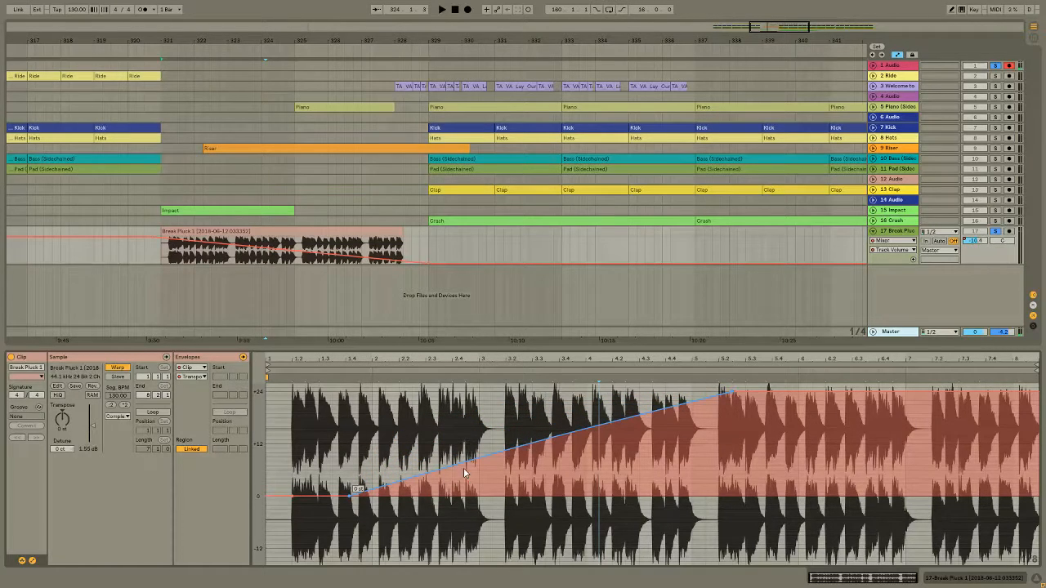
left_click_drag(476, 463, 477, 441)
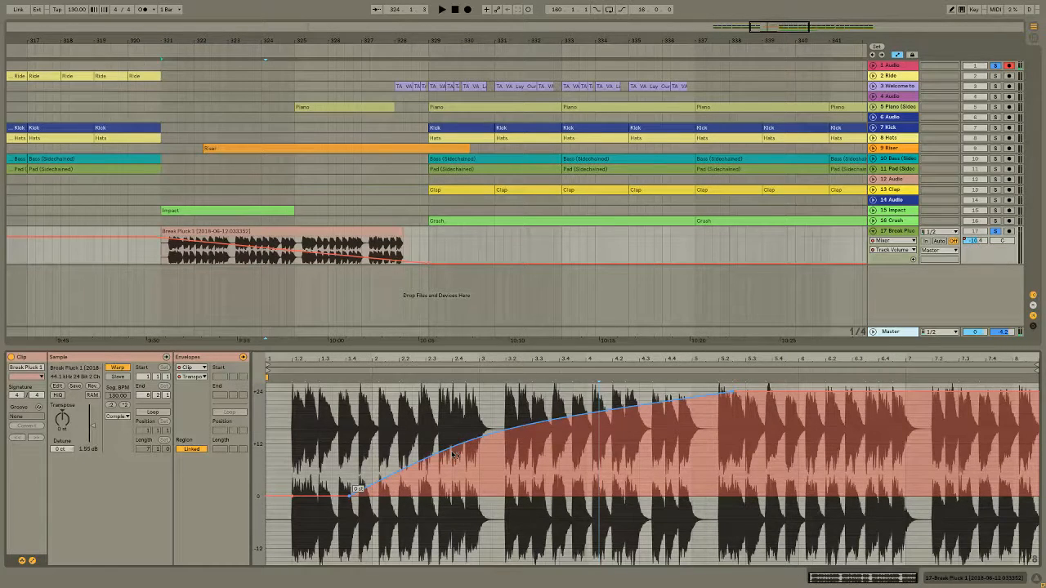
left_click_drag(456, 455, 455, 482)
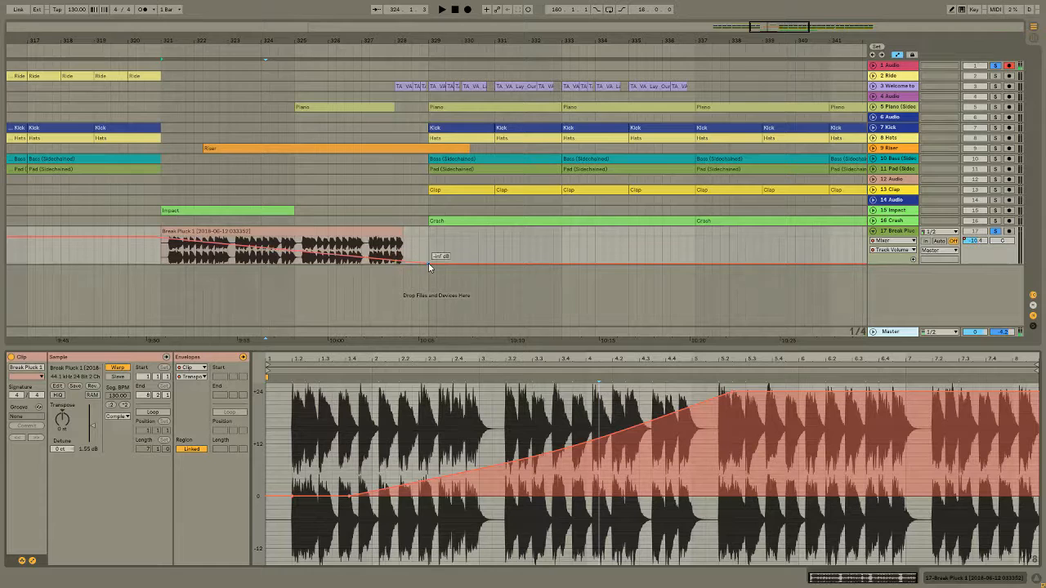
Remove the transposition rise to +24 st from the Break Pluck clip and the volume fade from its track, leaving both envelopes flat.
mouse_move(429, 267)
left_mouse_down()
mouse_move(429, 243)
mouse_move(422, 260)
left_mouse_up()
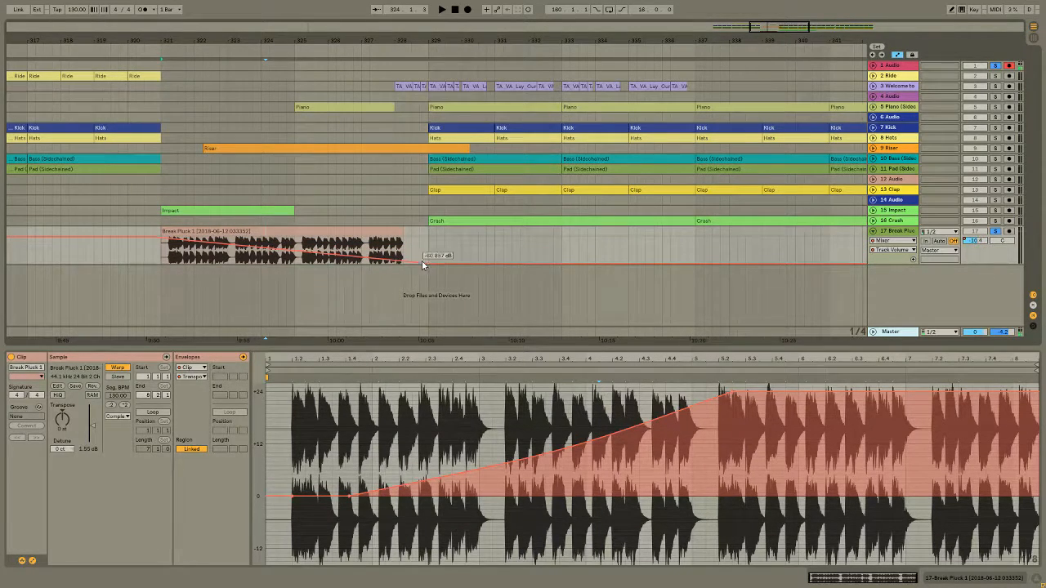
left_click(733, 393)
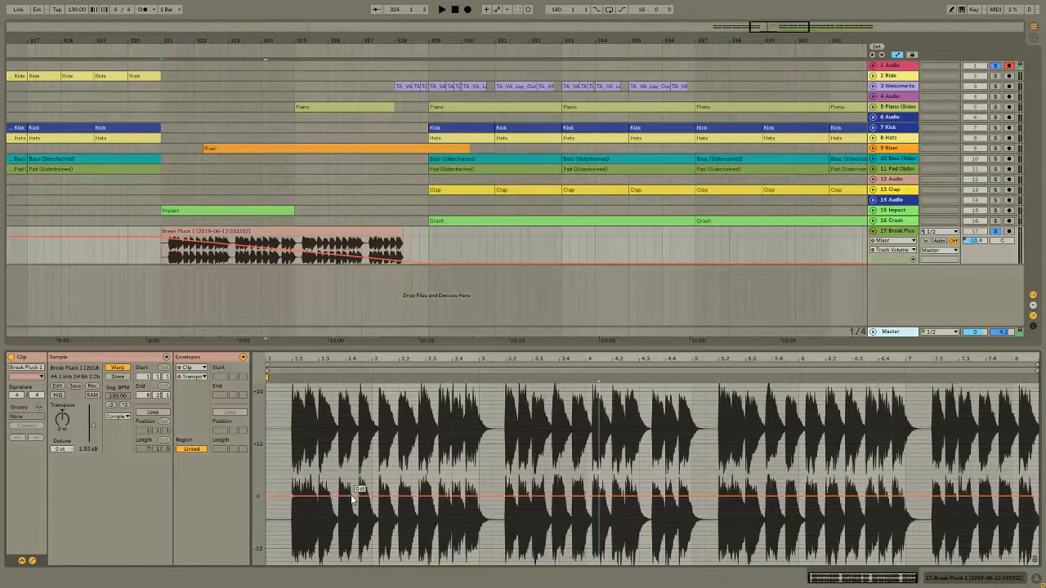
left_click(433, 263)
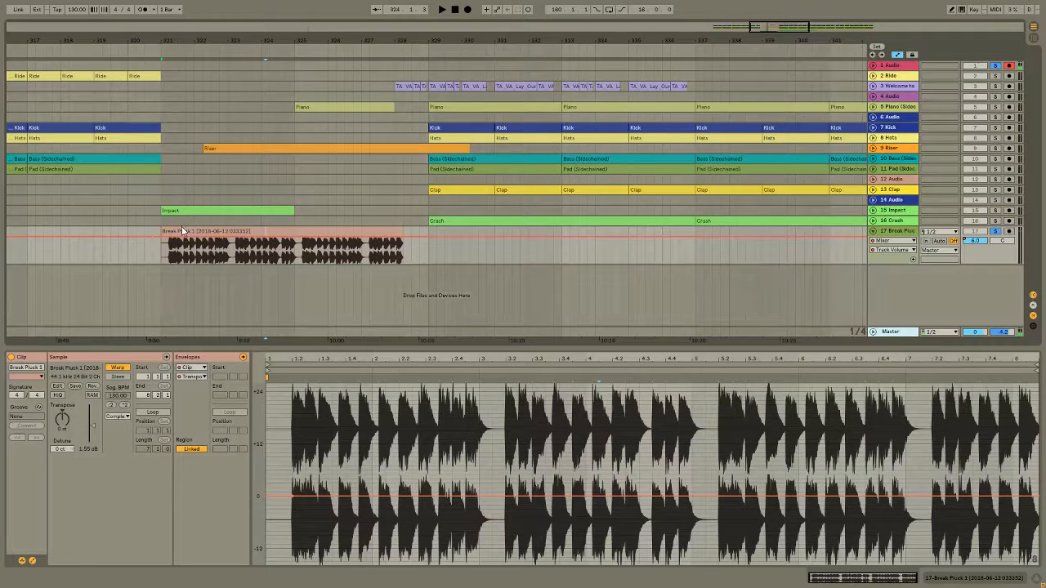
left_click(151, 241)
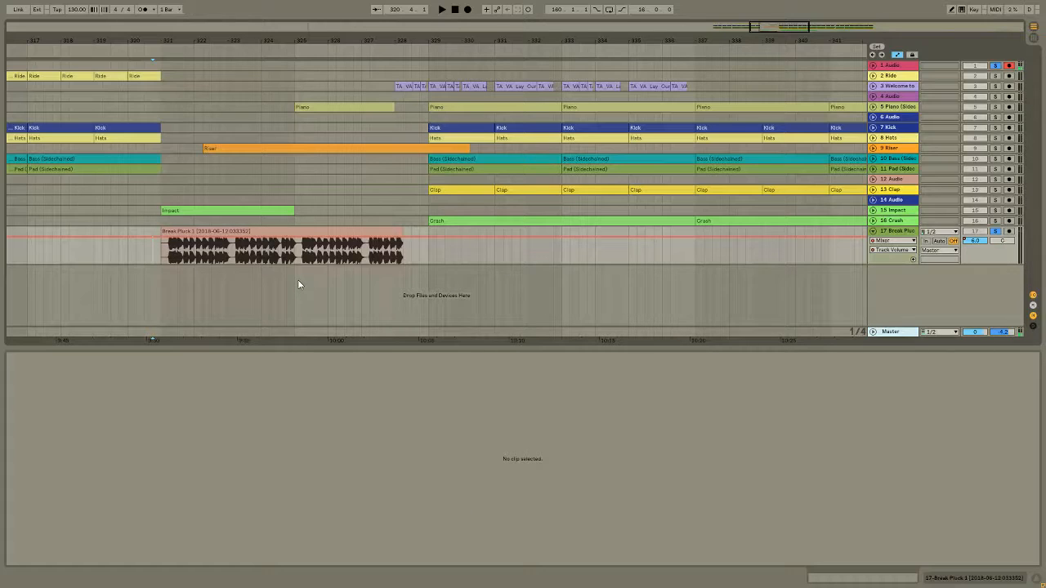
scroll(297, 280, "down", 6)
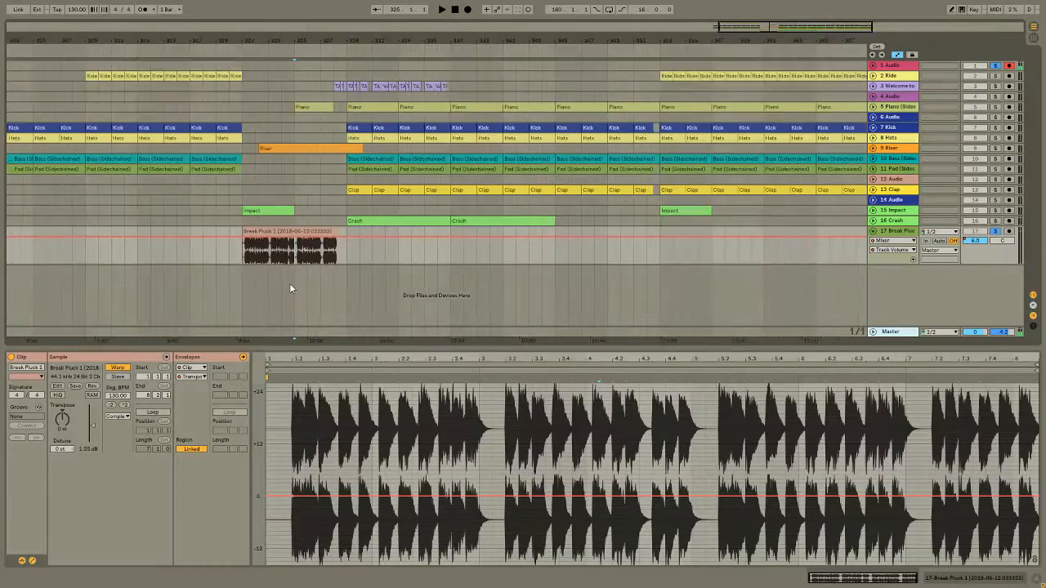
scroll(276, 273, "up", 5)
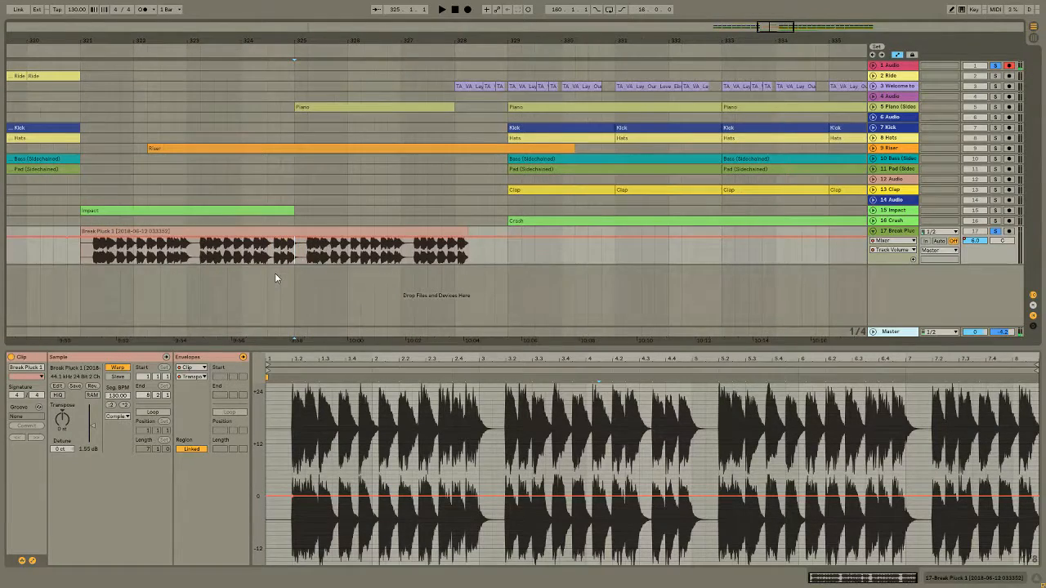
scroll(278, 273, "down", 3)
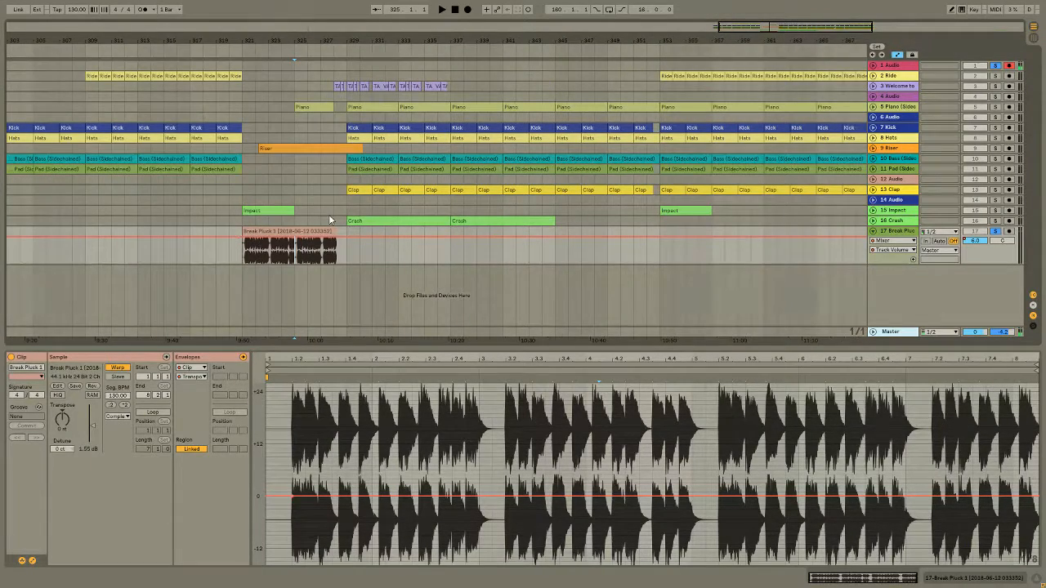
left_click(307, 210)
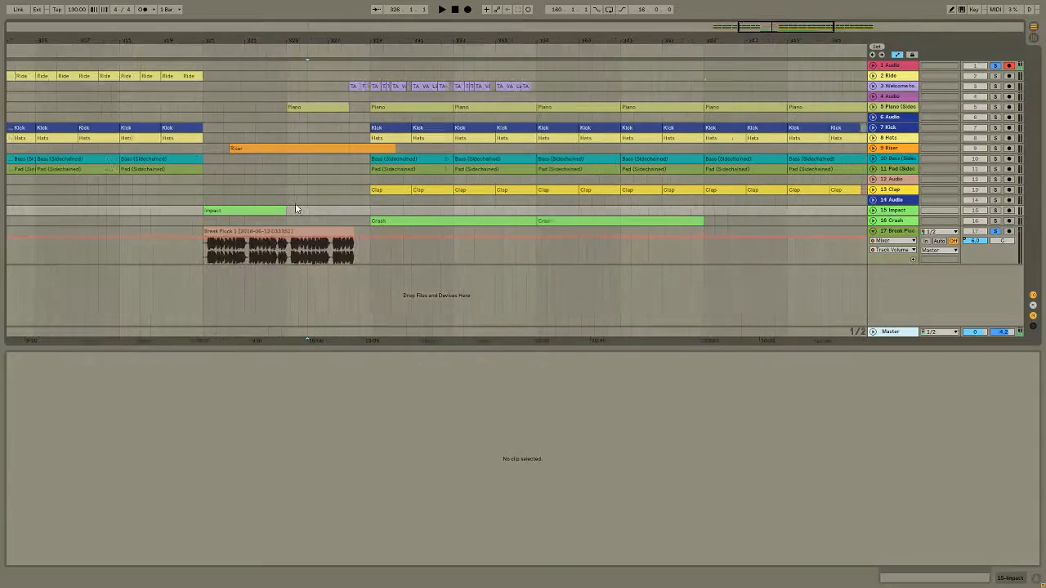
key("plus")
key("plus")
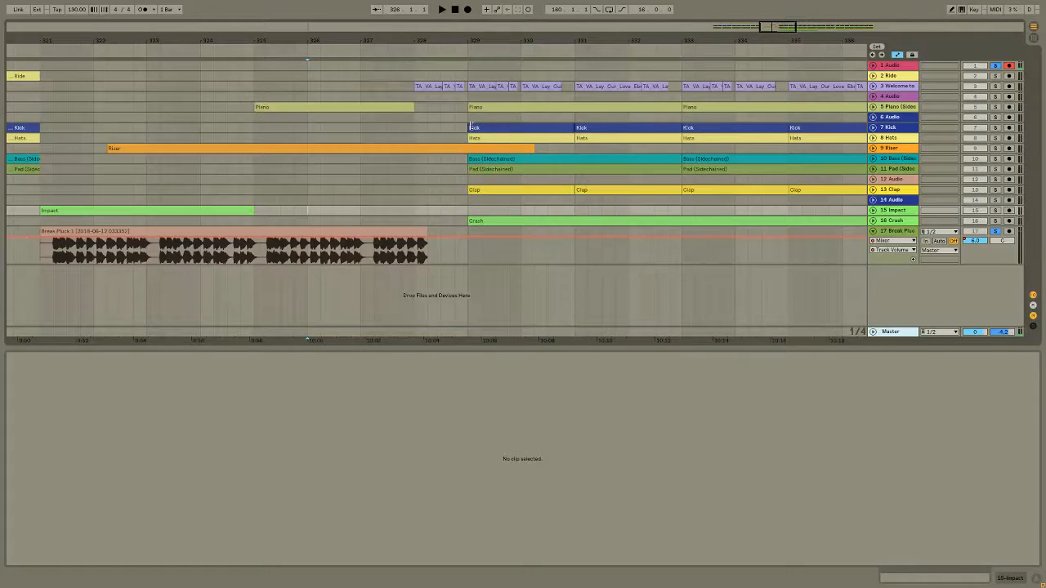
Unfold the Pad track, then all tracks together, to expose their waveforms and volume automation.
left_click(873, 168)
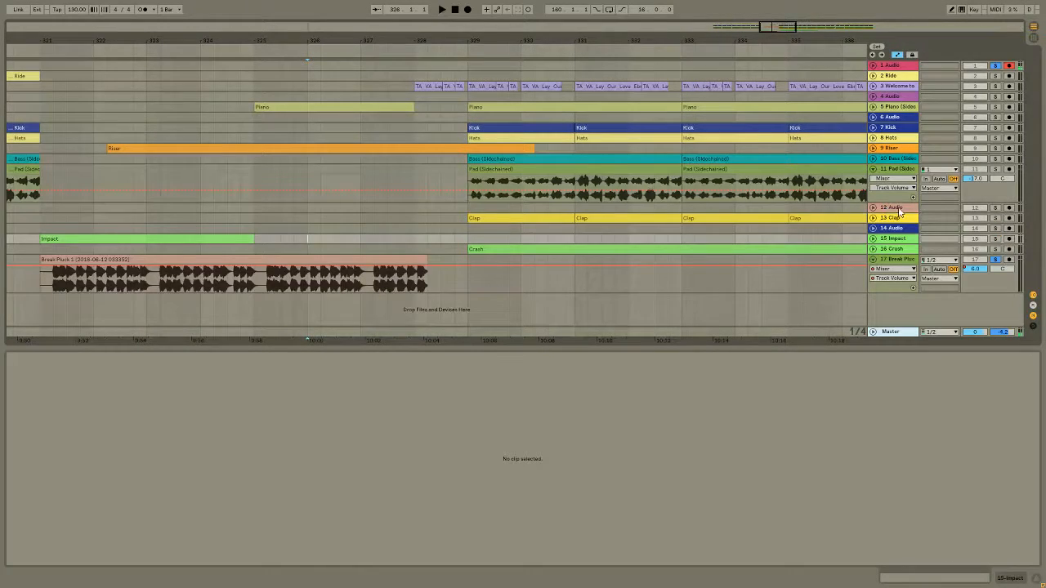
left_click(898, 209)
key("ctrl+a")
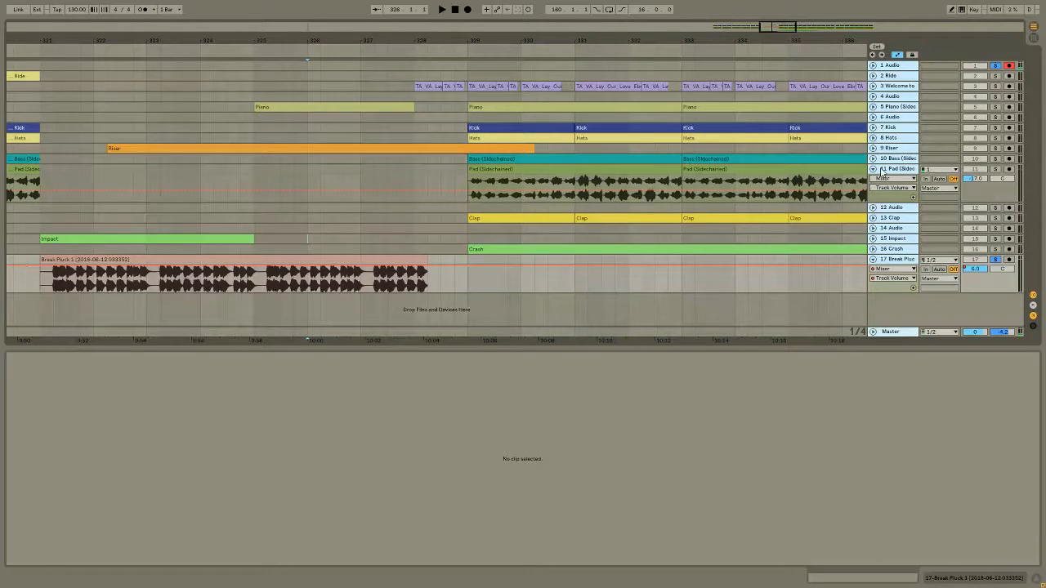
left_click(873, 159)
scroll(786, 189, "up", 5)
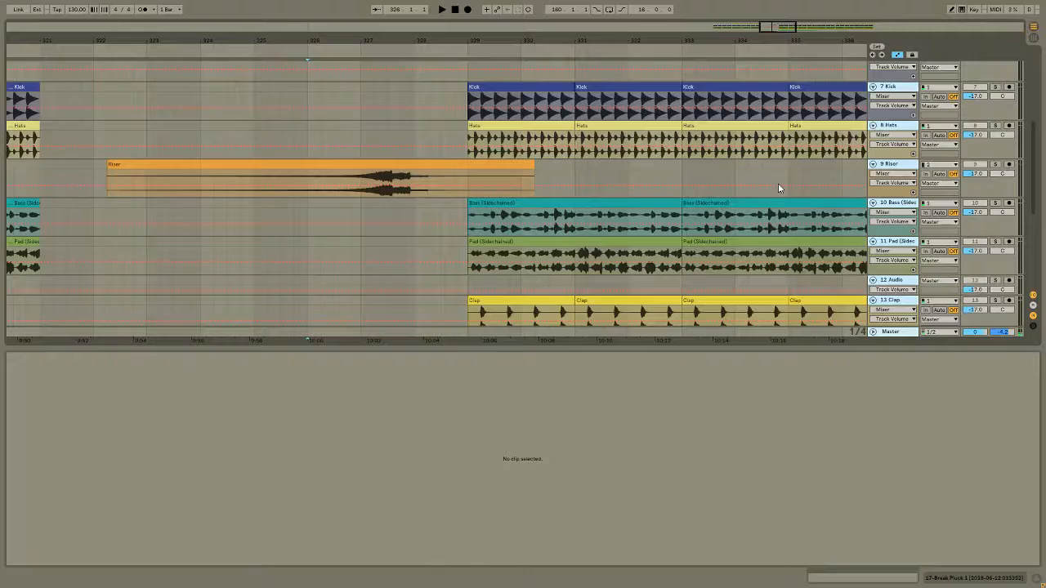
scroll(674, 156, "down", 2)
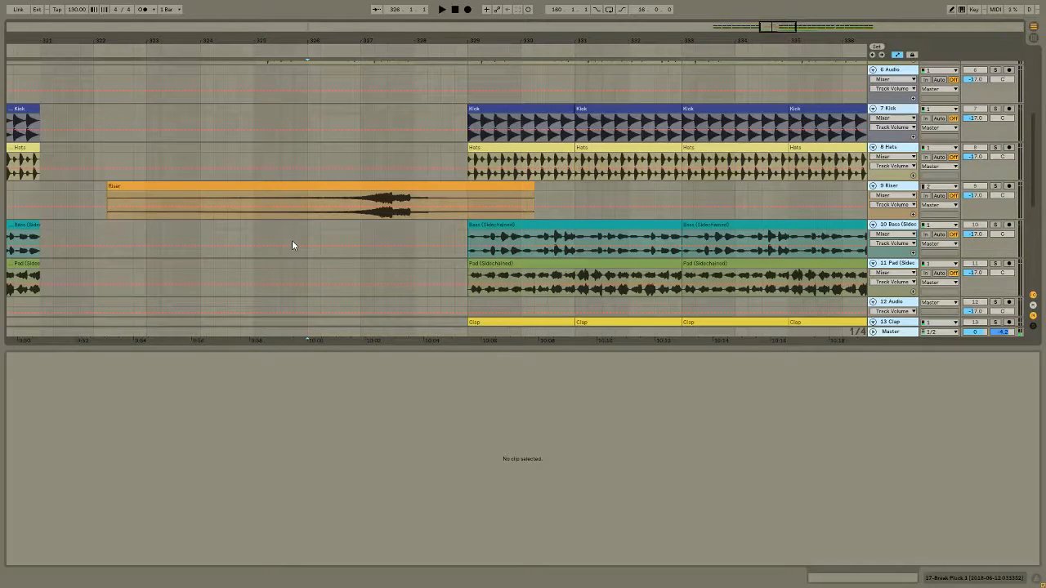
Zoom the arrangement out to view the whole song timeline and clear the track selection.
key("minus")
key("minus")
key("minus")
key("minus")
key("minus")
key("minus")
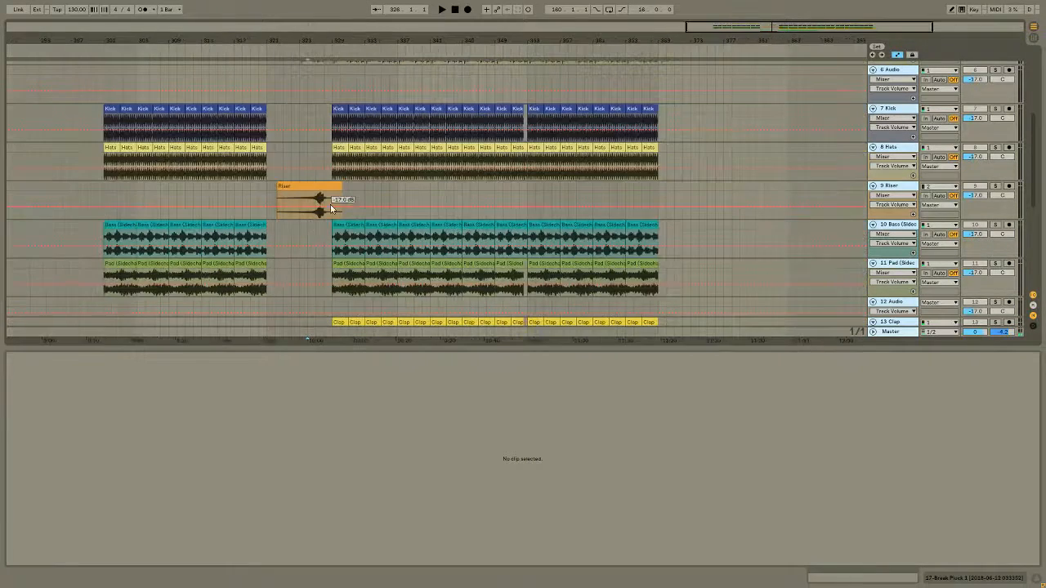
key("minus")
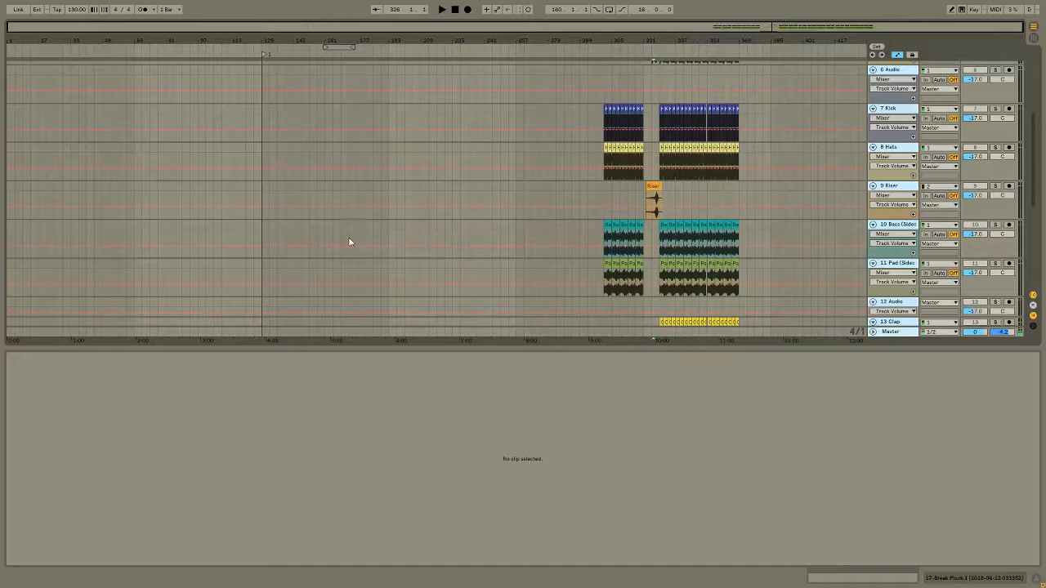
left_click(542, 284)
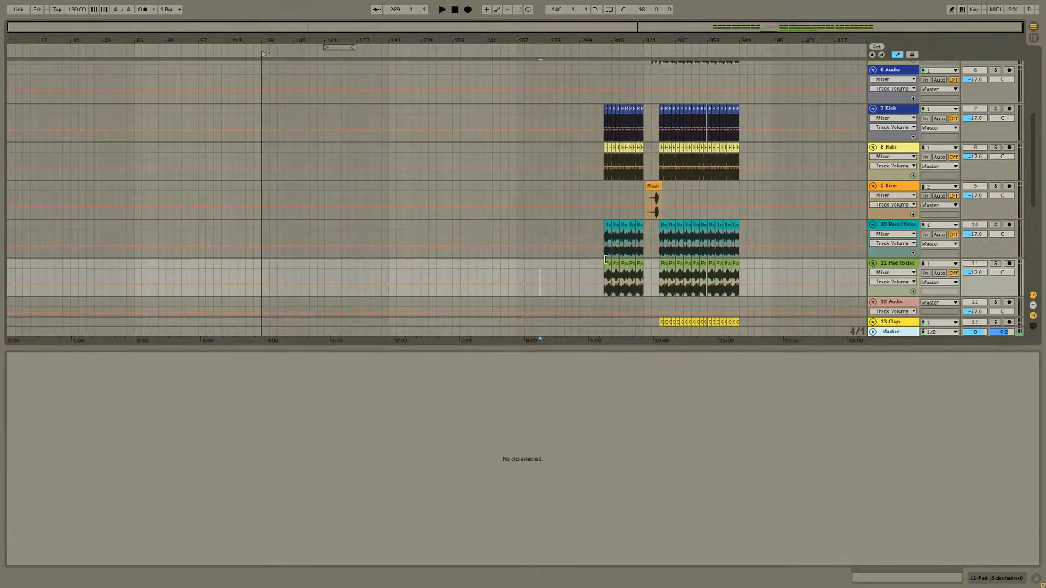
key("plus")
key("plus")
key("plus")
key("plus")
key("minus")
key("minus")
key("minus")
key("minus")
Enlarge the arrangement area by shrinking the clip detail area, and turn off the automation display.
left_click_drag(801, 346, 802, 454)
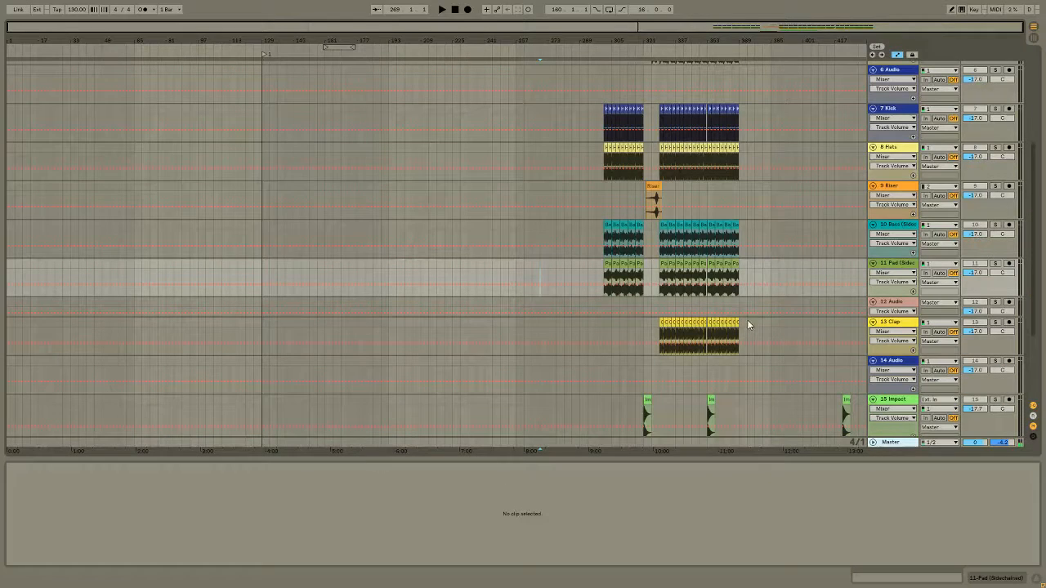
left_click(898, 55)
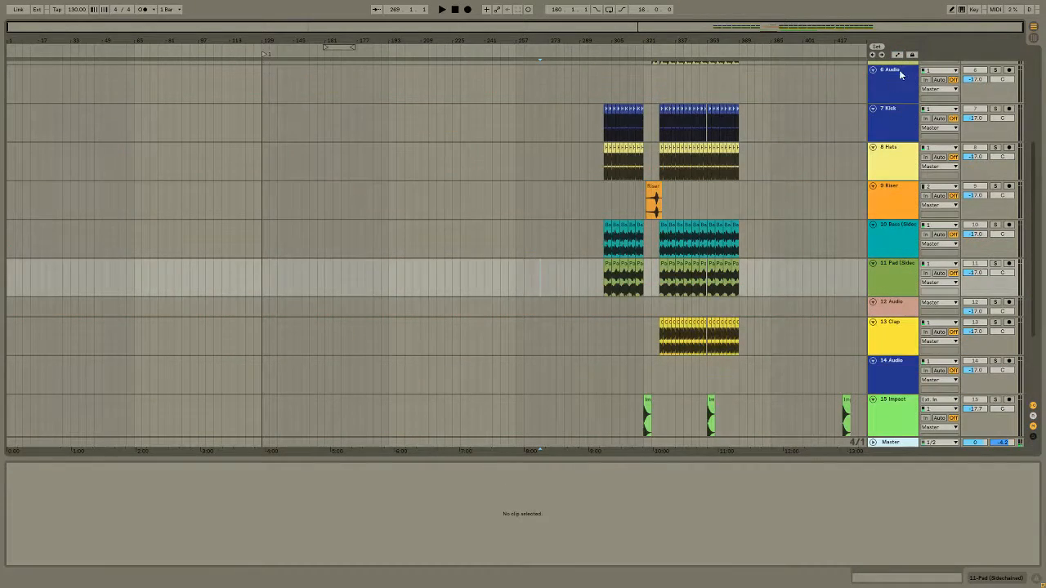
Select all tracks and fold them together into their compact height.
left_click(899, 70)
key("ctrl+a")
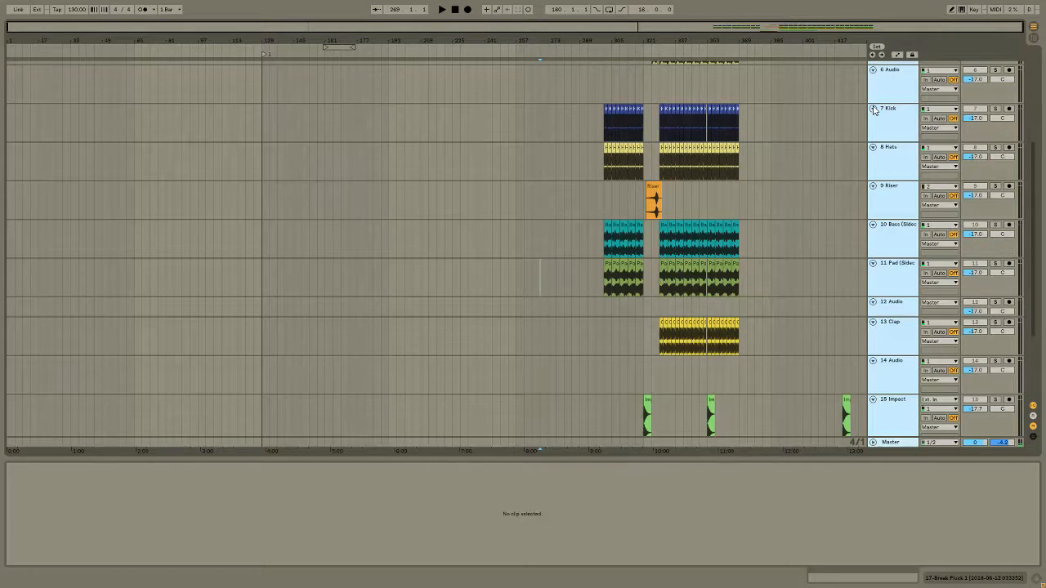
left_click(873, 109)
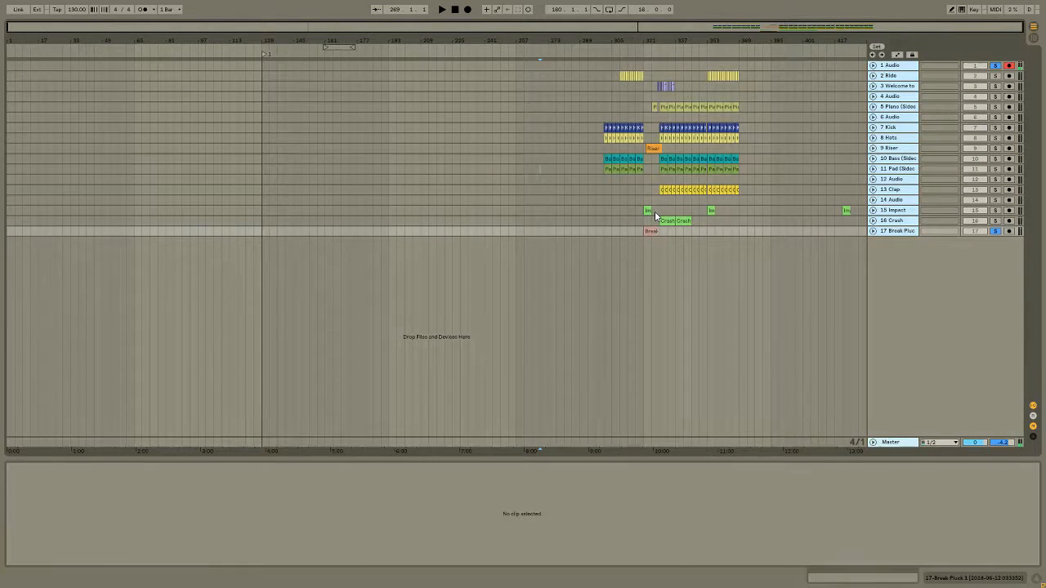